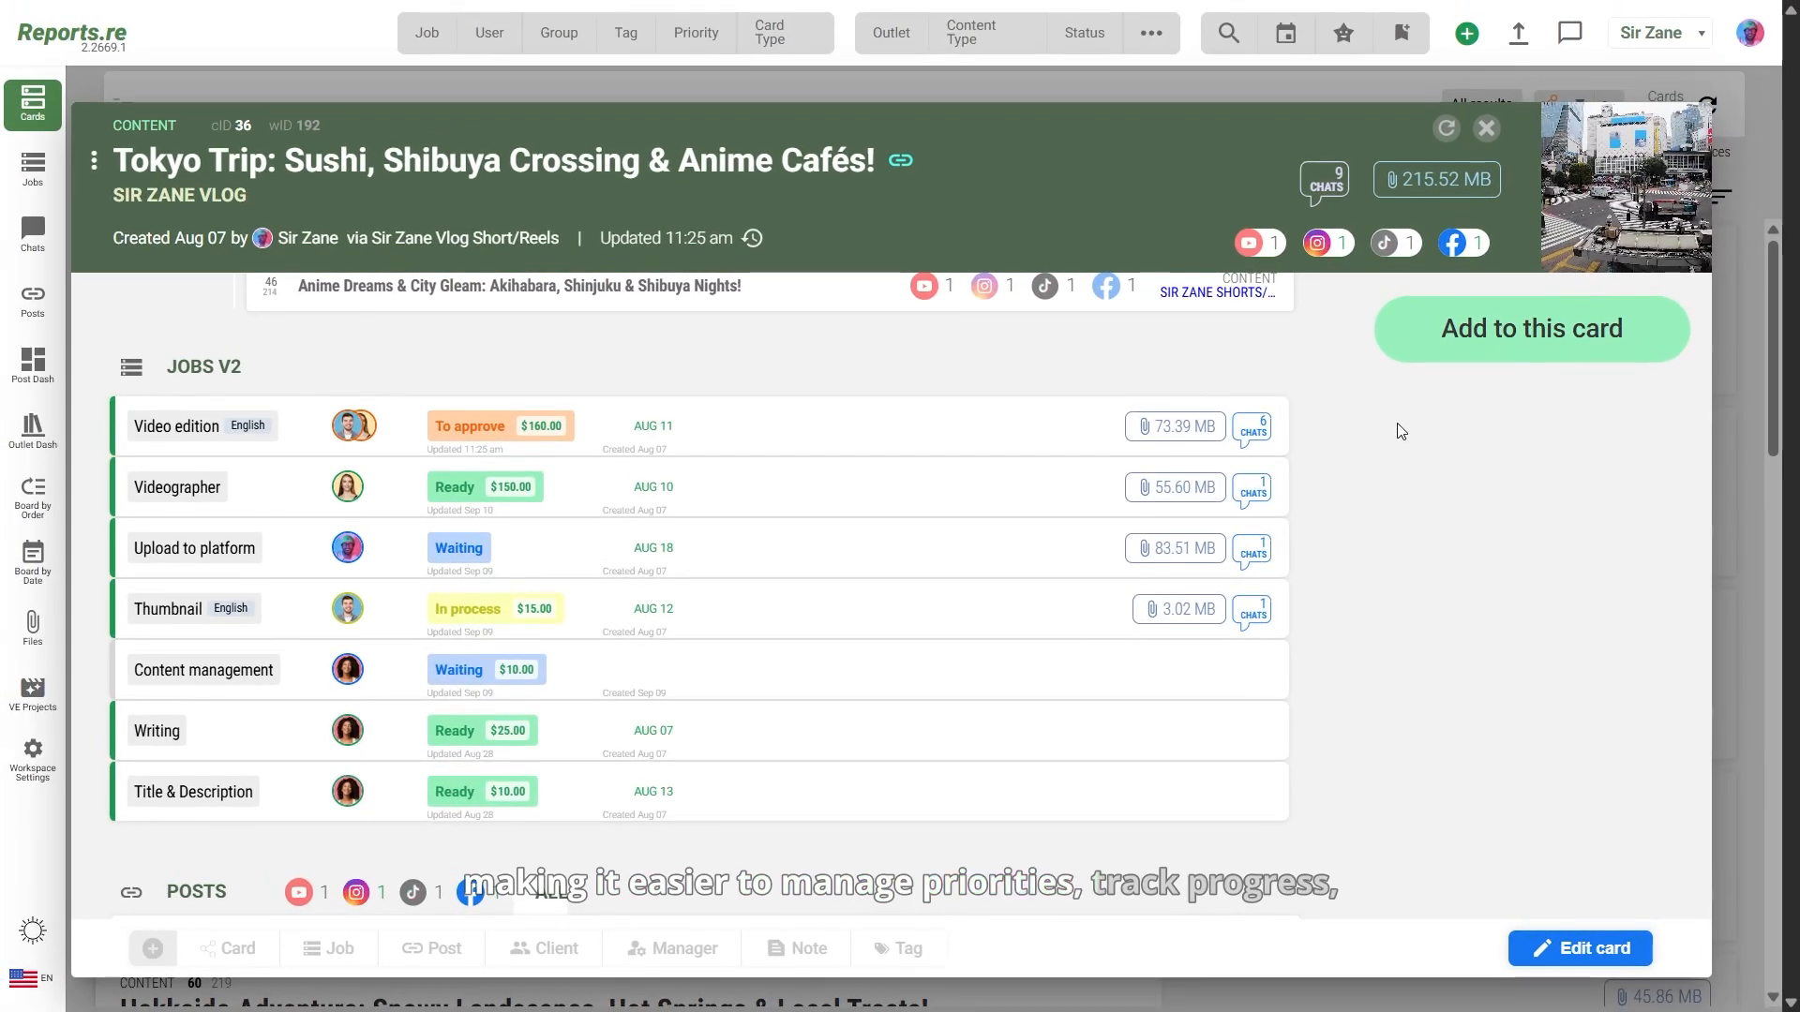
# Step: Start a new Video edition job on the Tokyo Trip card assigned to one employee
pyautogui.click(1571, 230)
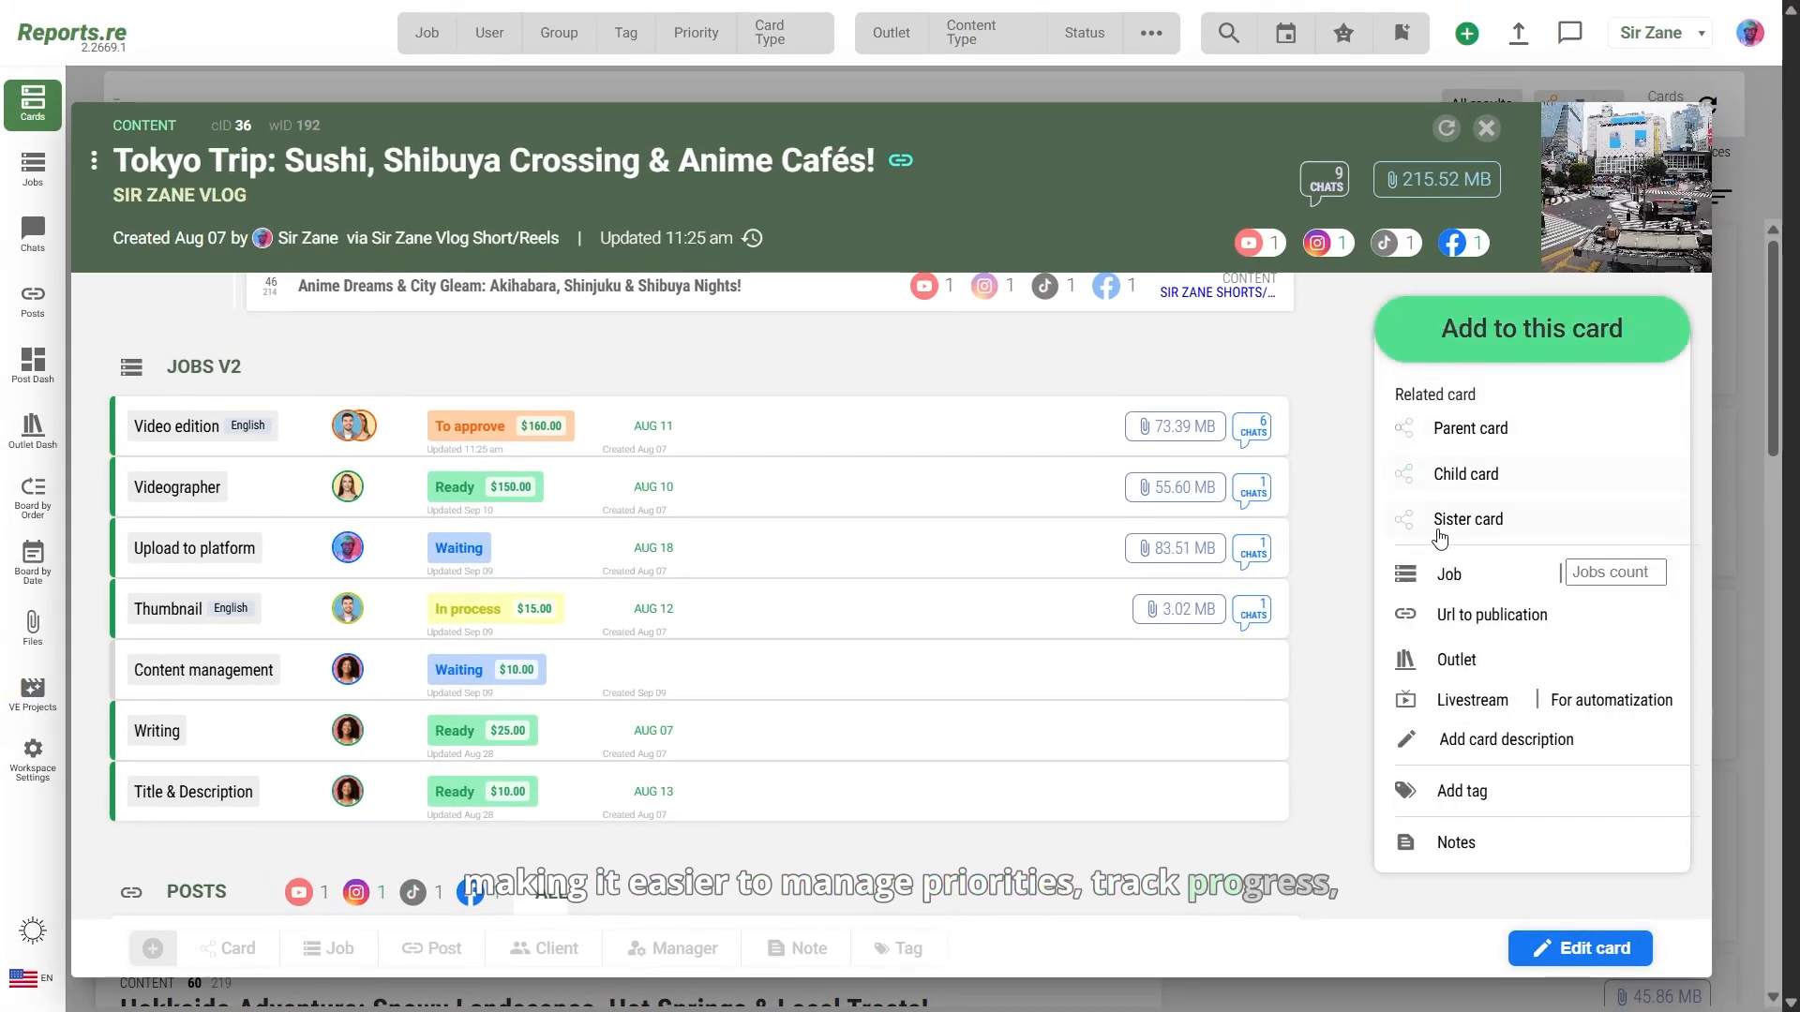
pyautogui.click(1444, 574)
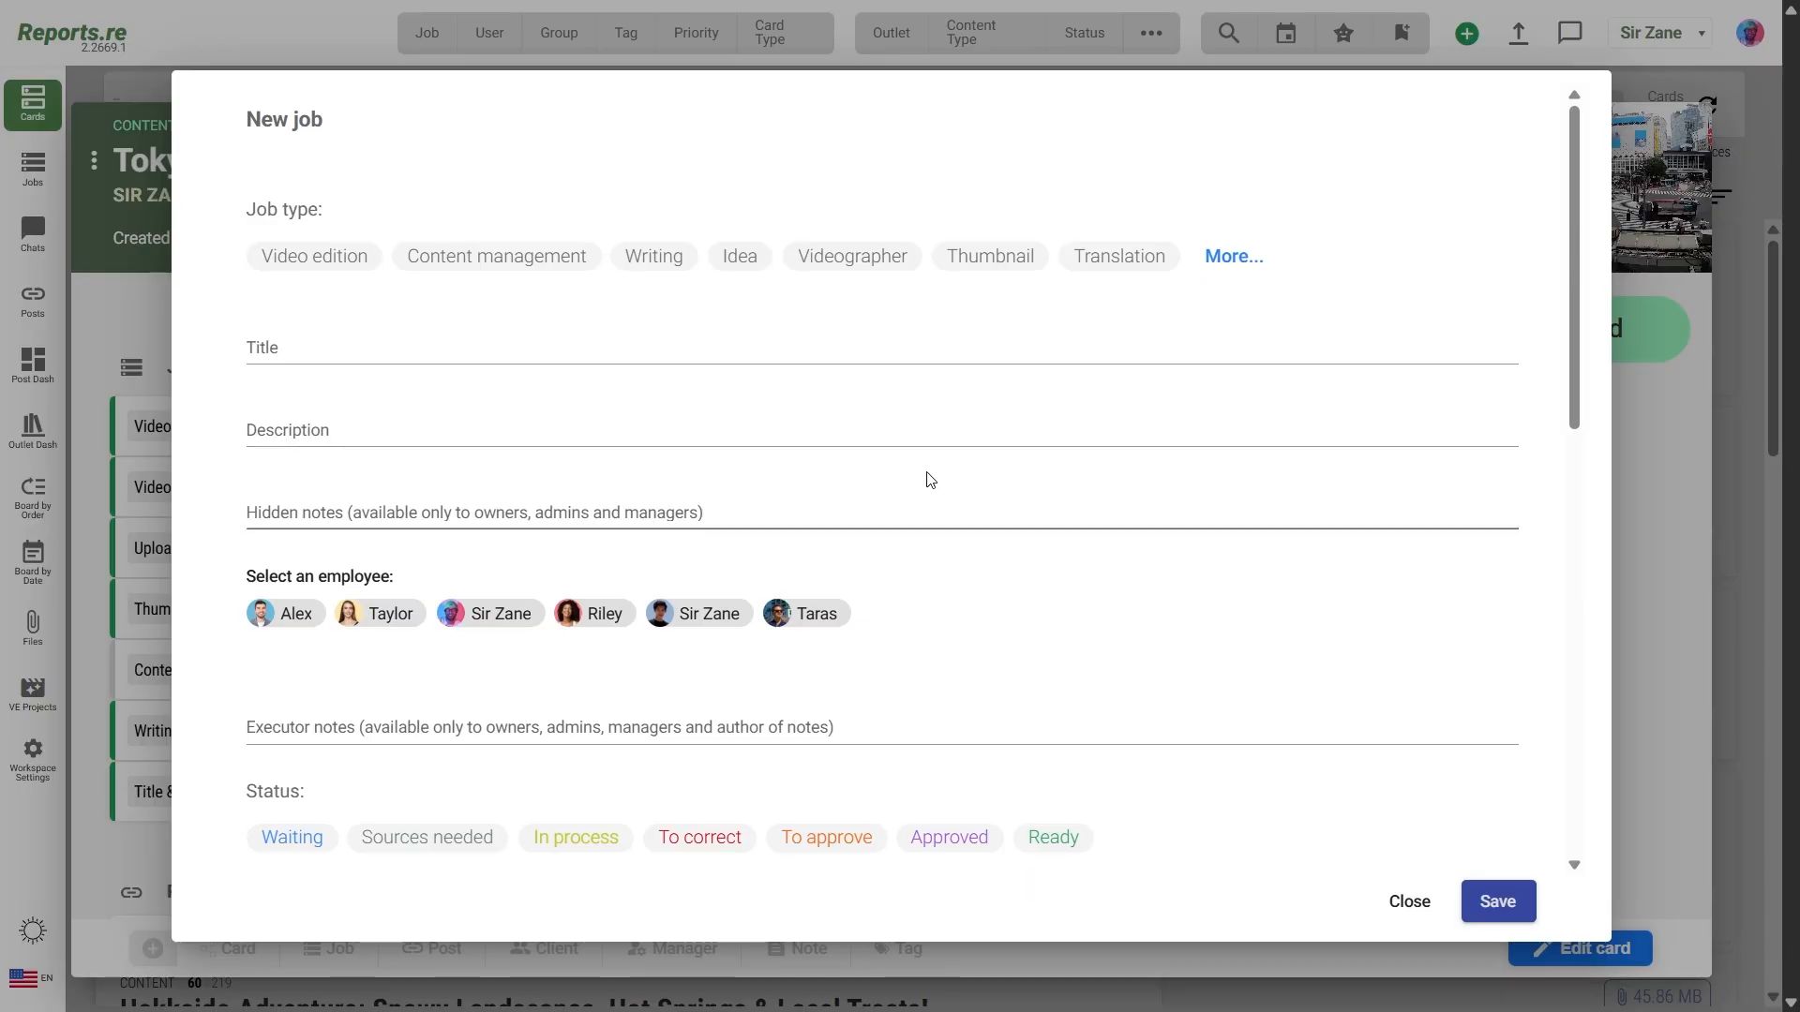
pyautogui.click(338, 271)
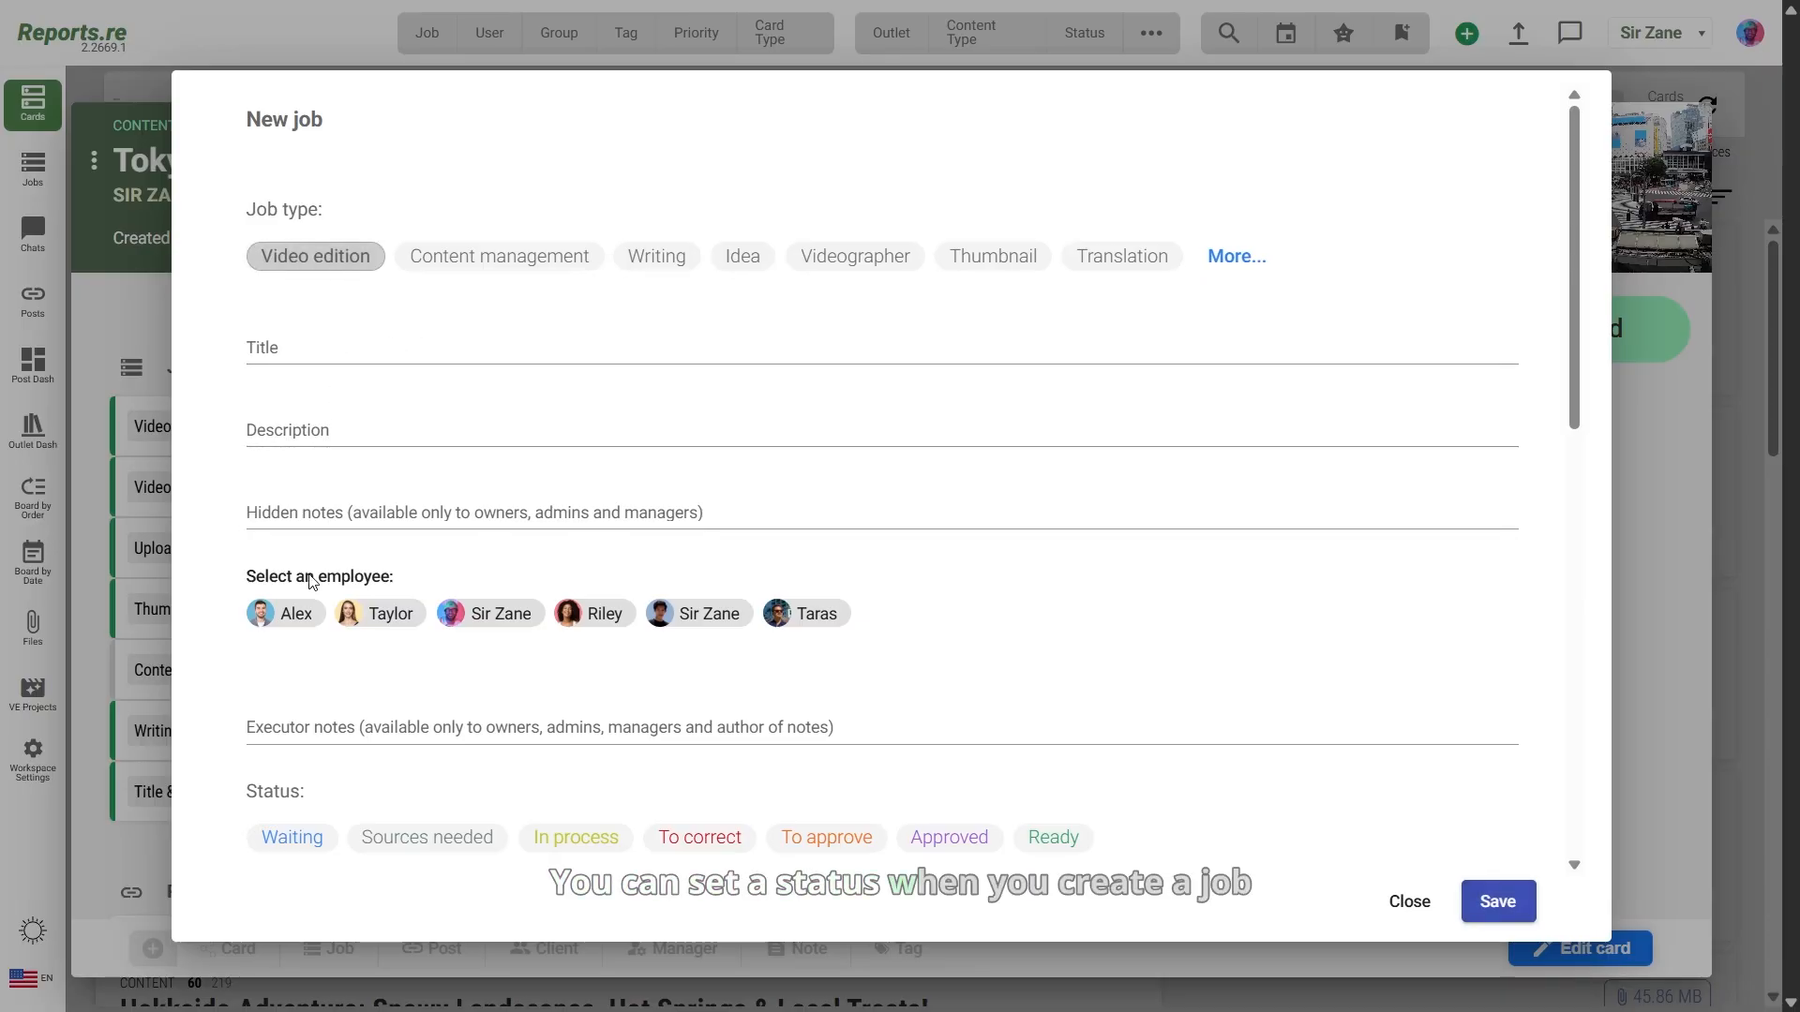
pyautogui.click(296, 613)
pyautogui.scroll(-5, 306, 608)
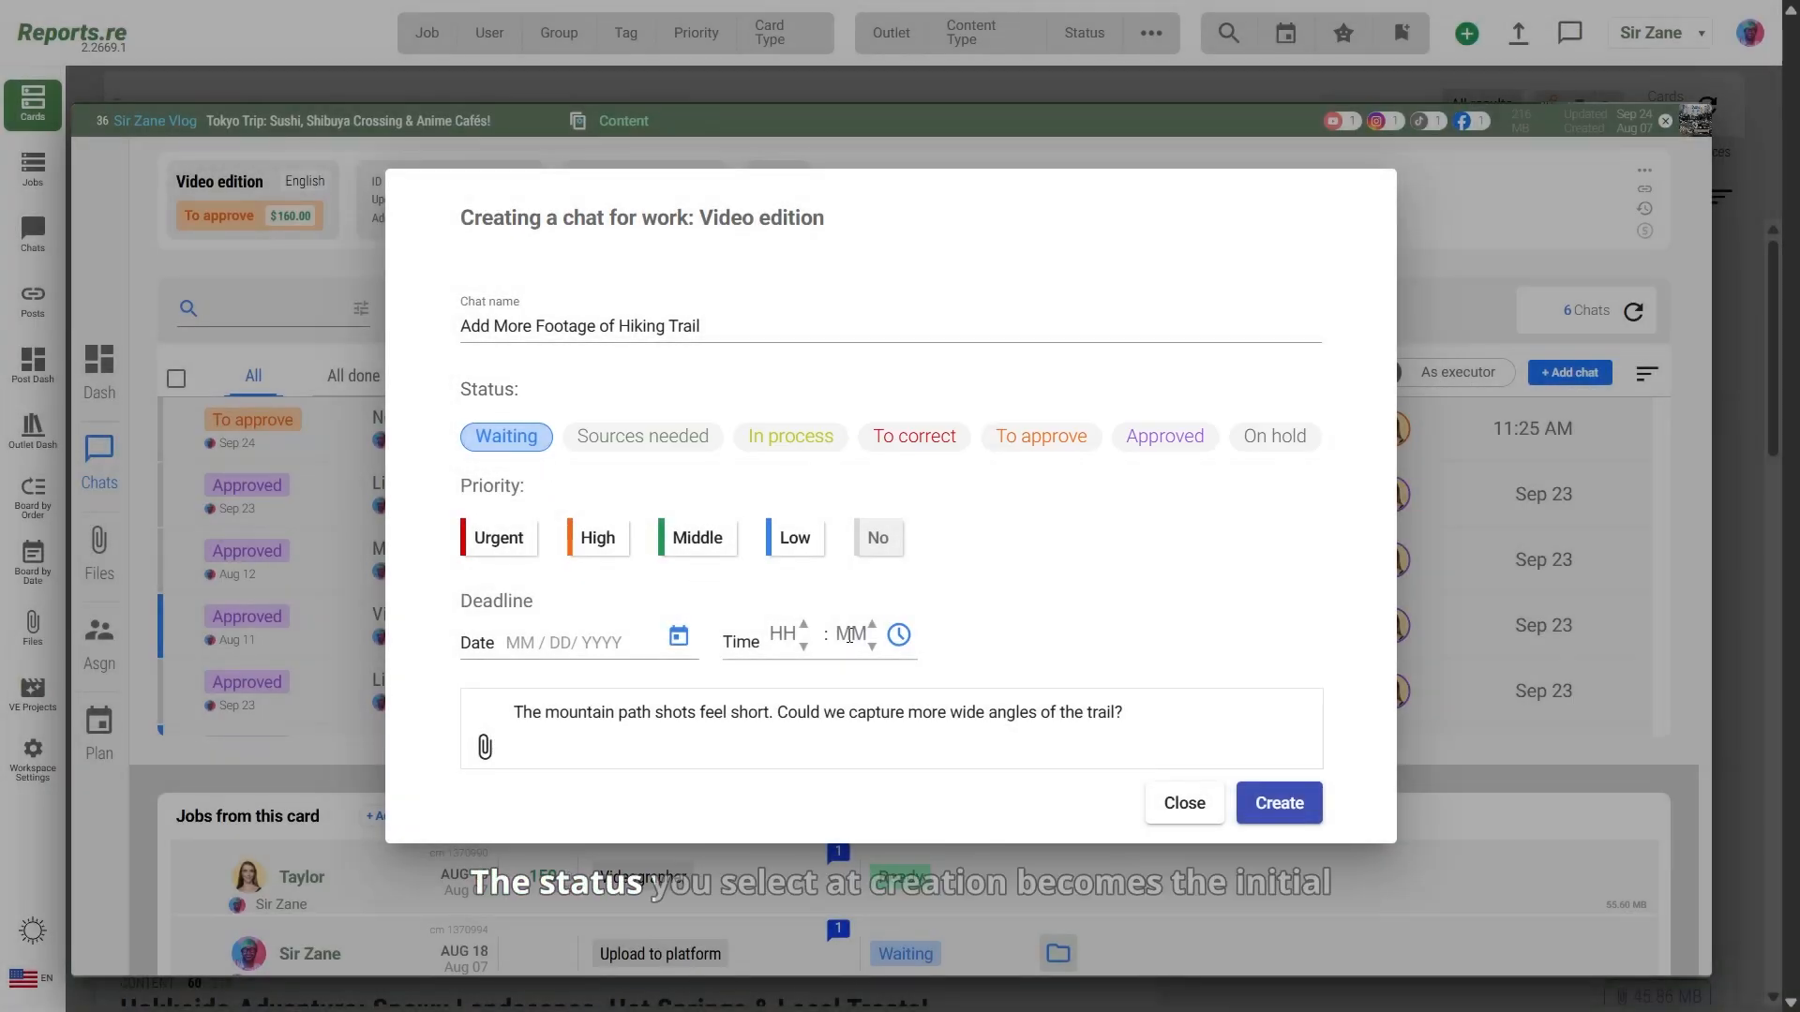
# Step: Create the 'Add More Footage of Hiking Trail' chat for the Video edition job
pyautogui.click(1291, 801)
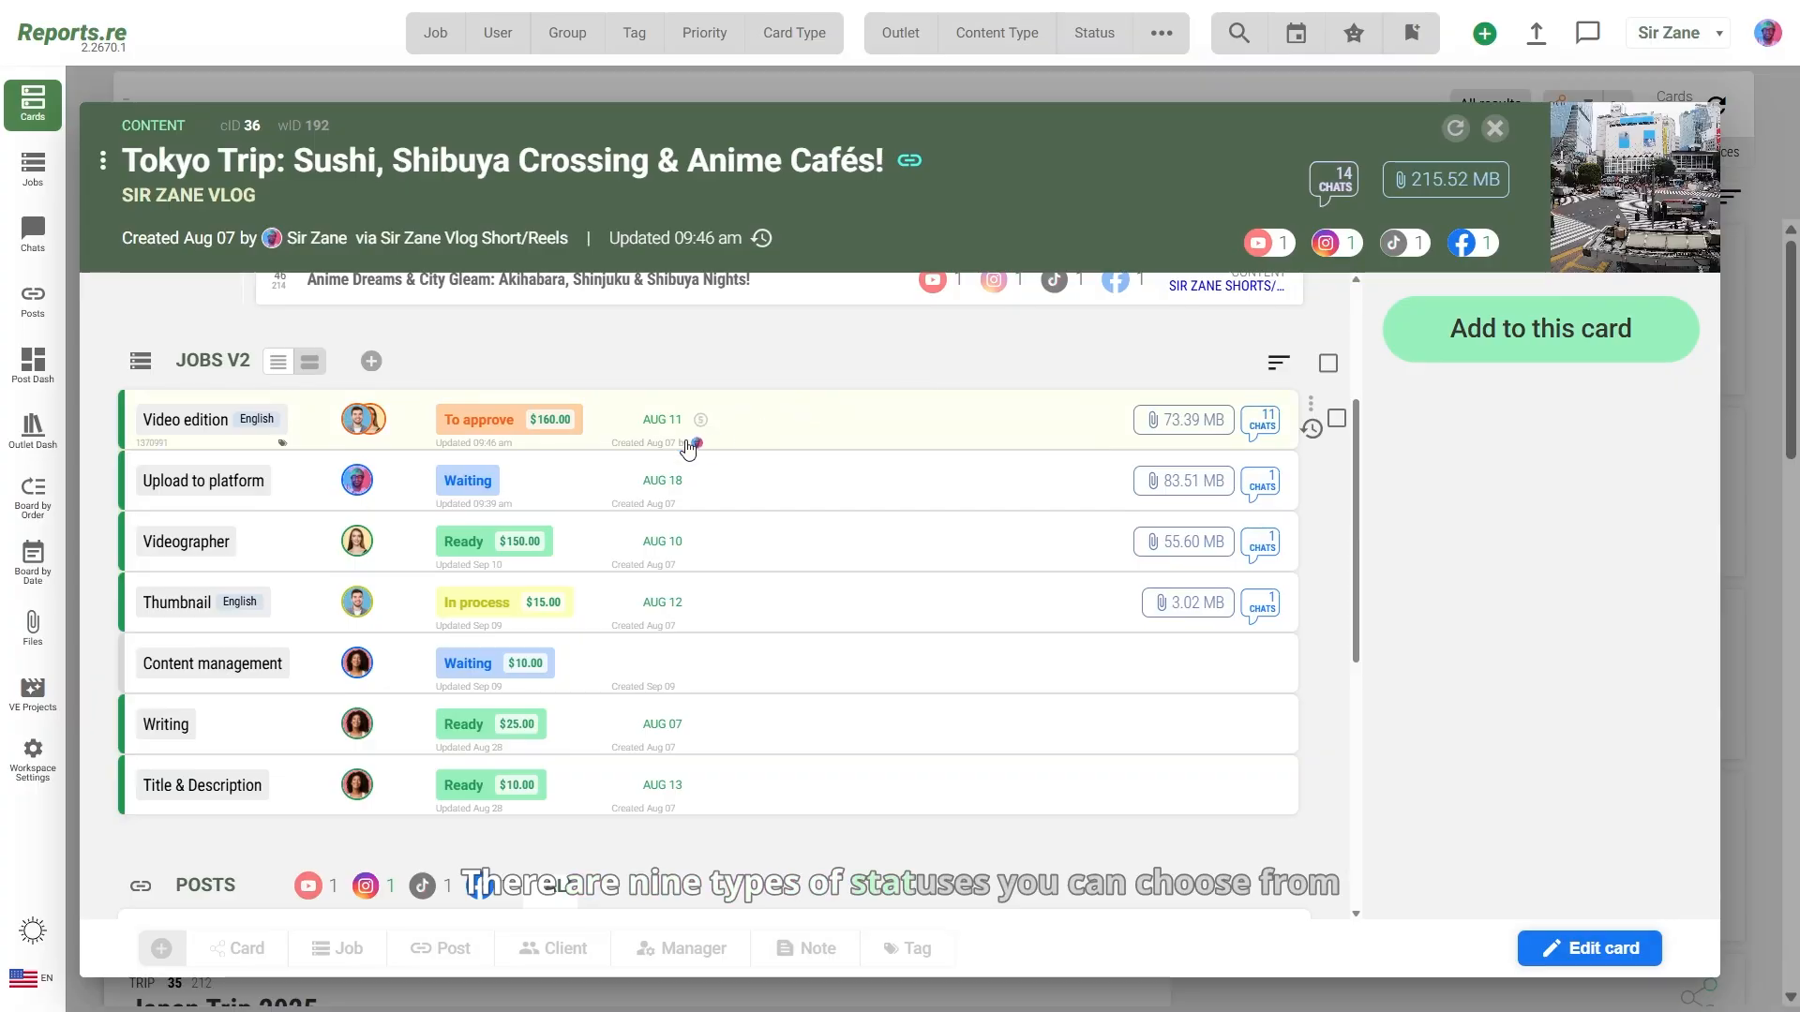
pyautogui.click(487, 481)
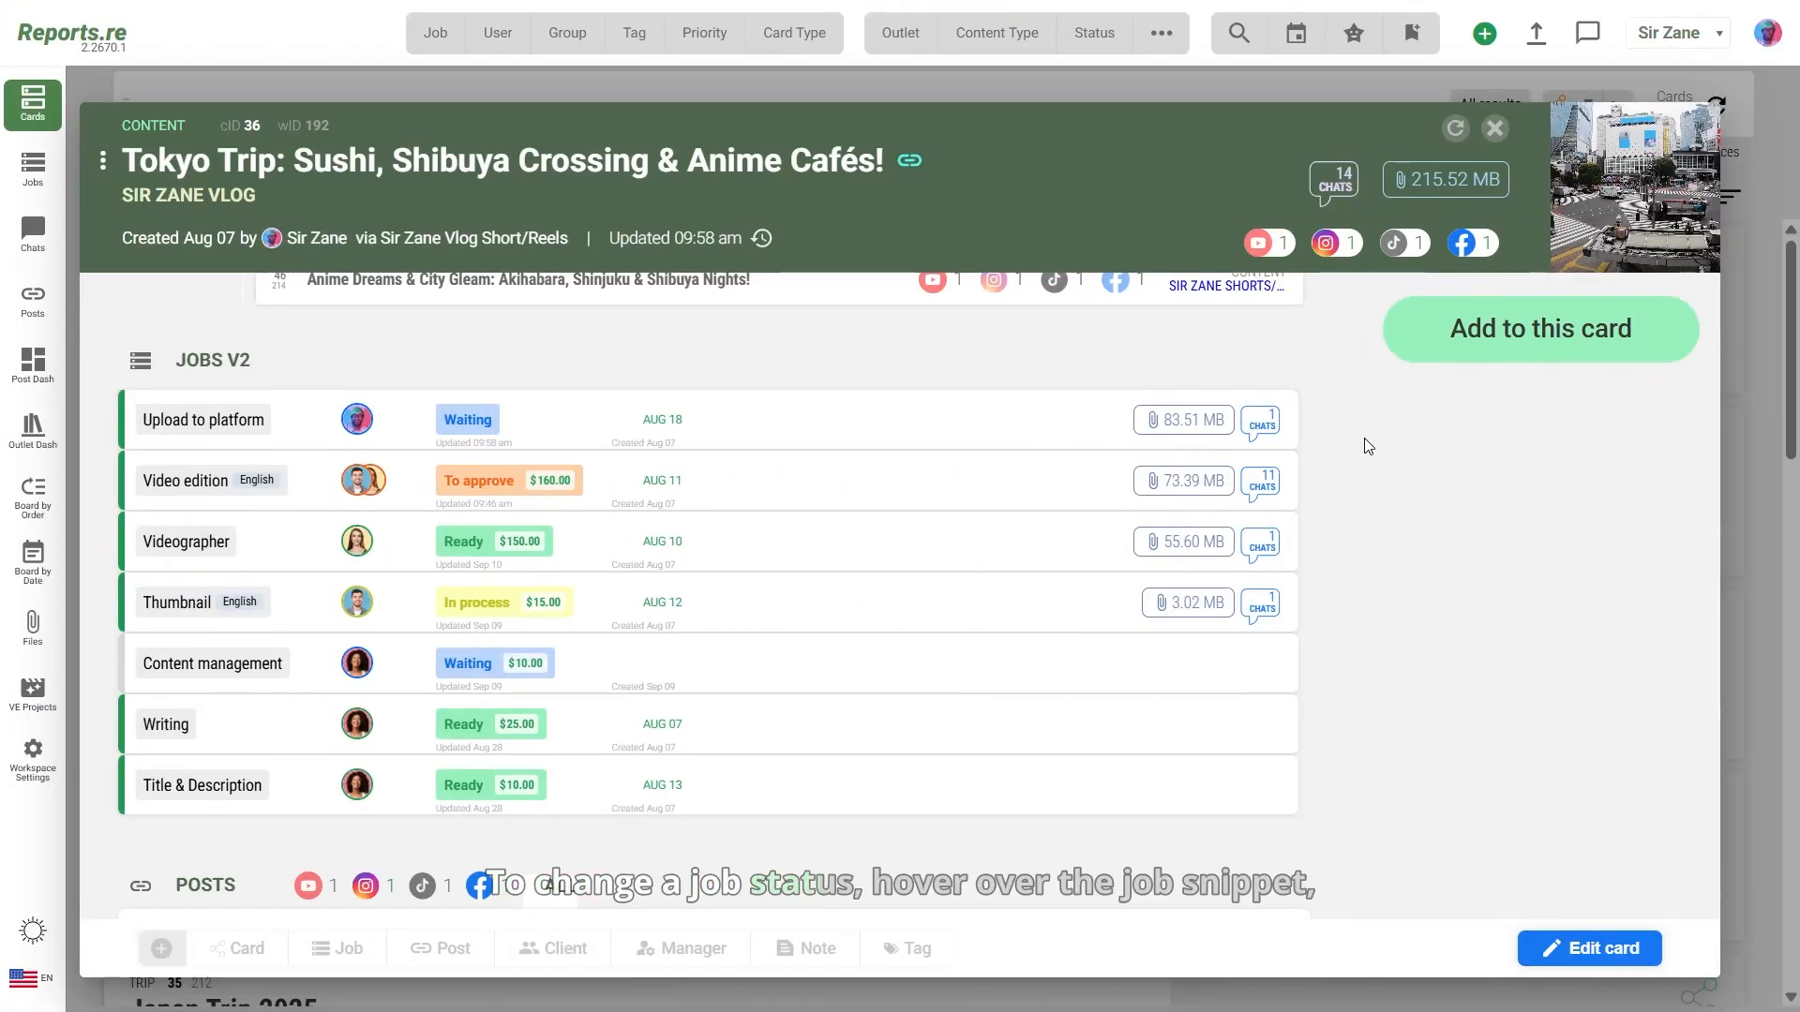
# Step: Set the Upload to platform job's status to In process
pyautogui.moveTo(948, 445)
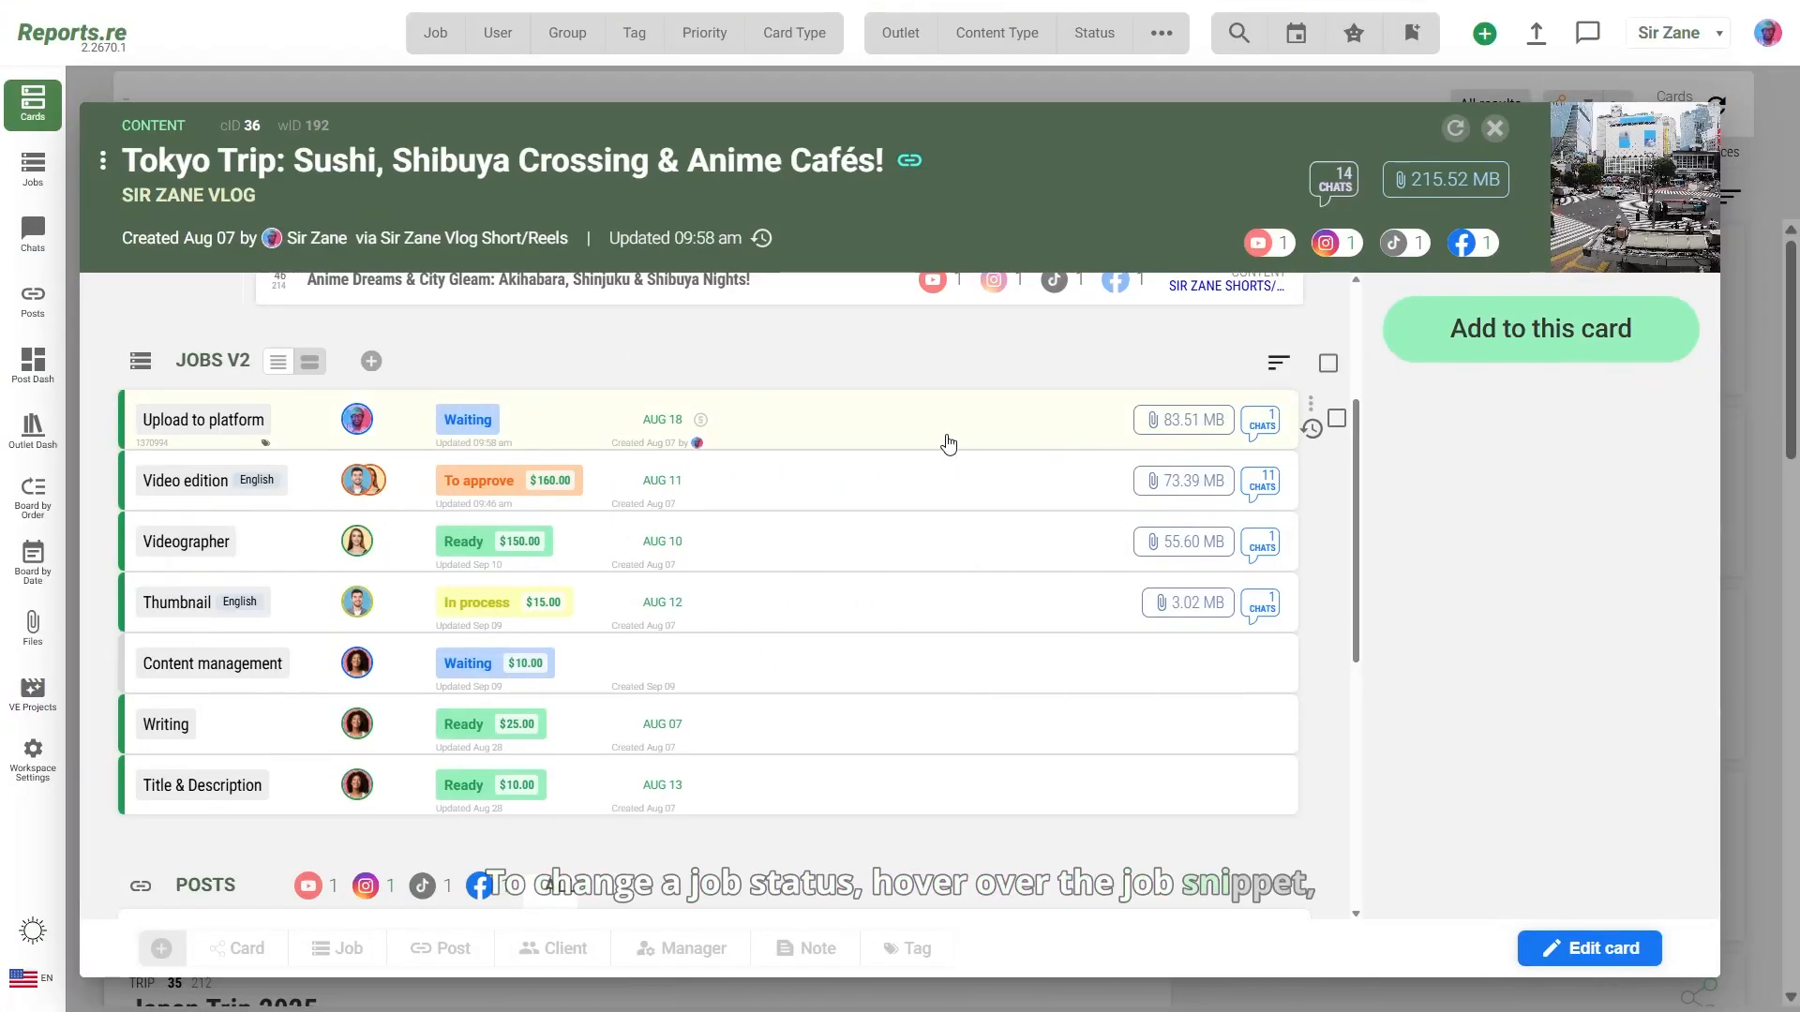
pyautogui.click(495, 424)
pyautogui.click(693, 484)
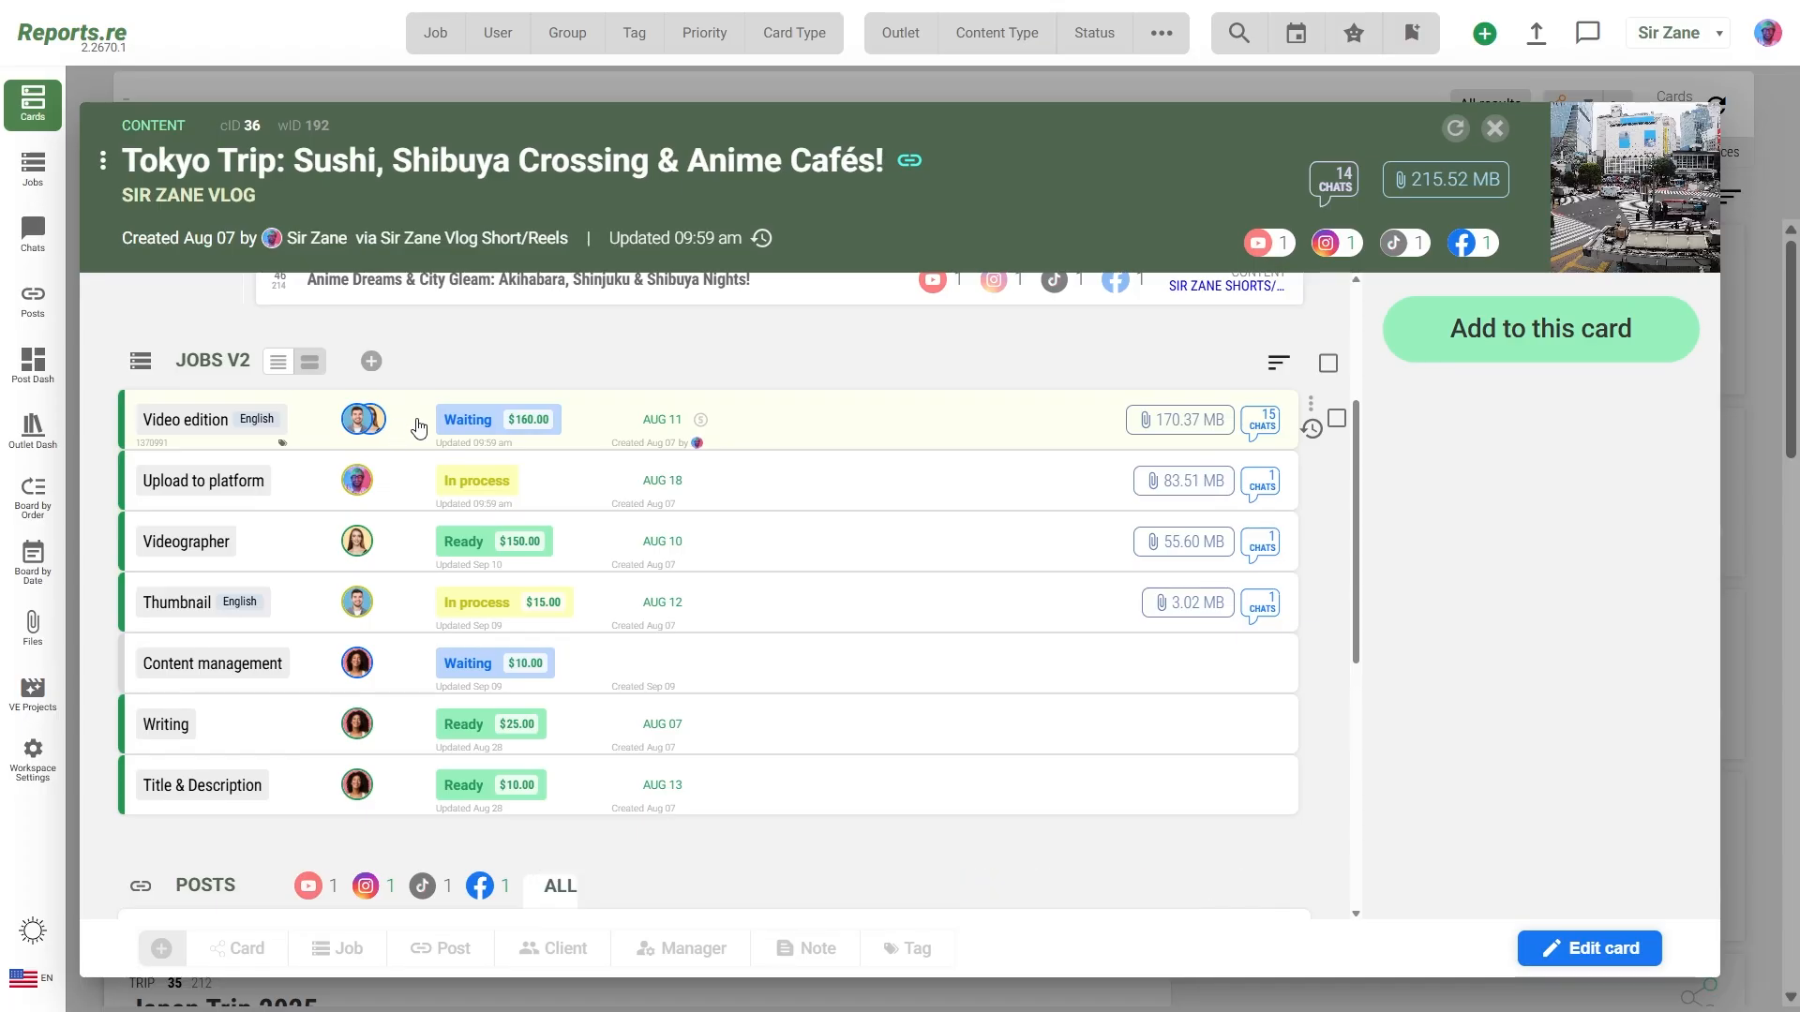
# Step: Give the first Video edition executor the personal status Sources needed
pyautogui.click(467, 424)
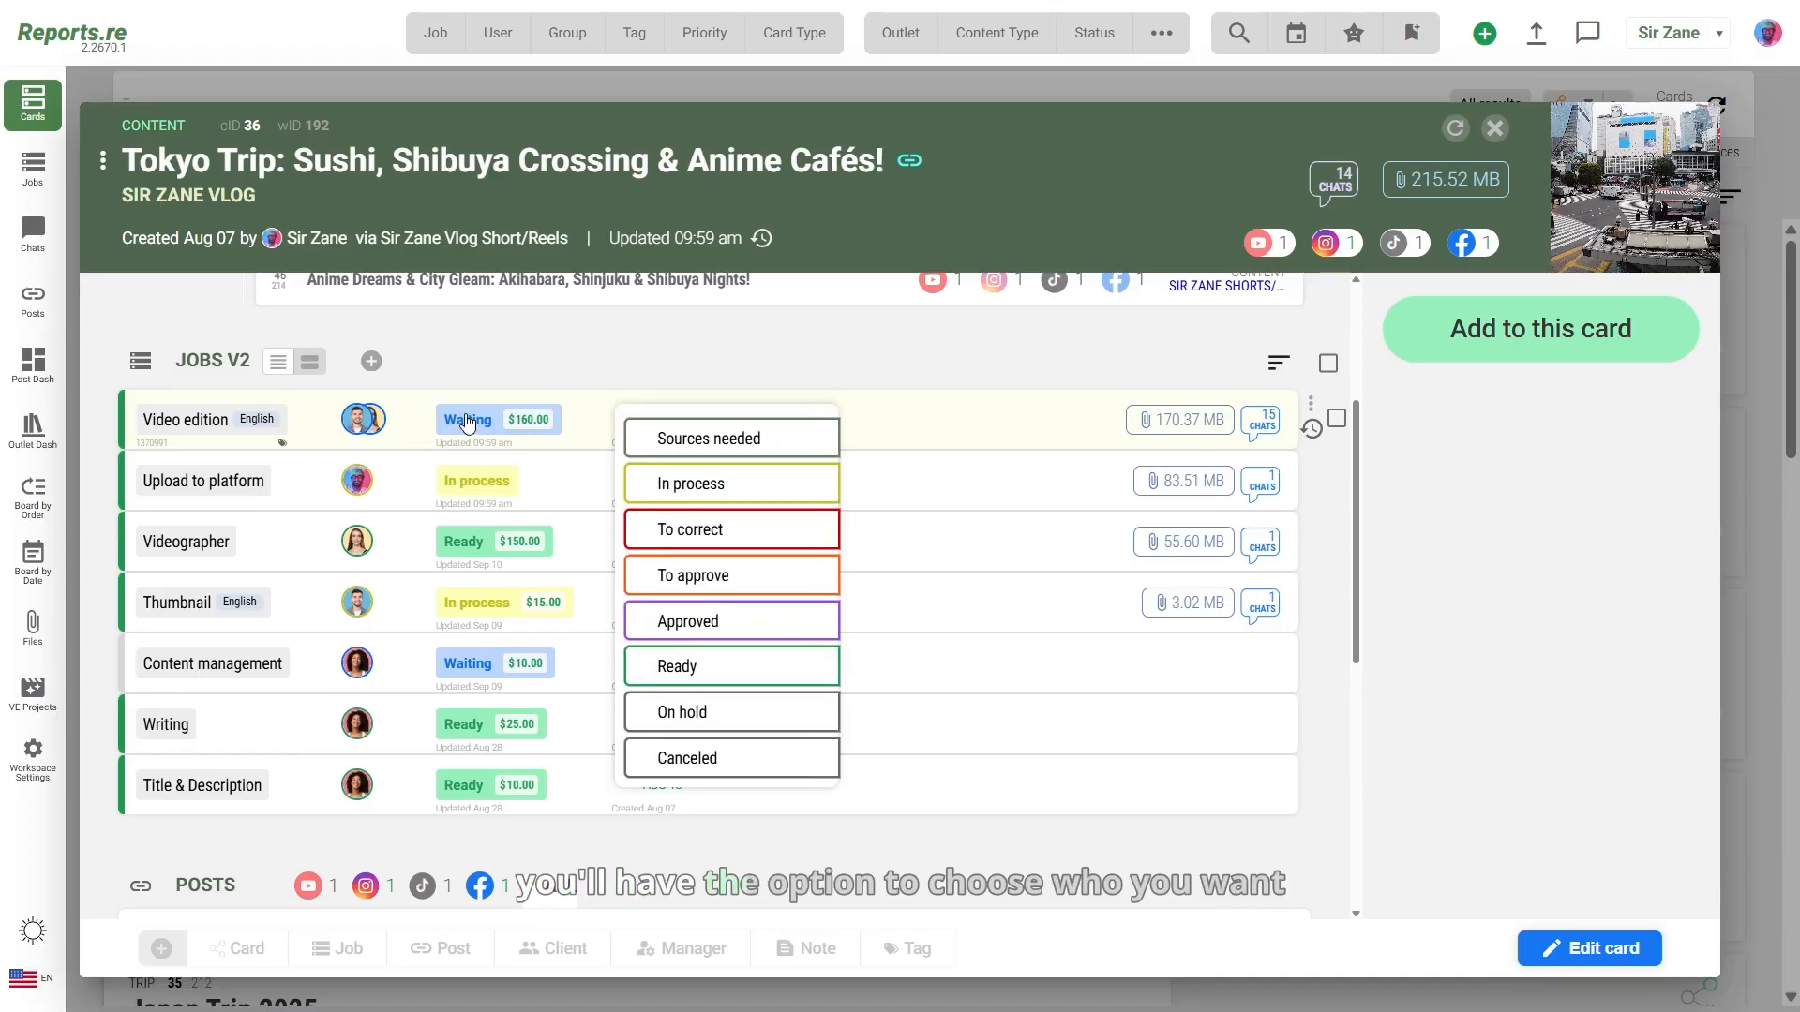
pyautogui.click(637, 436)
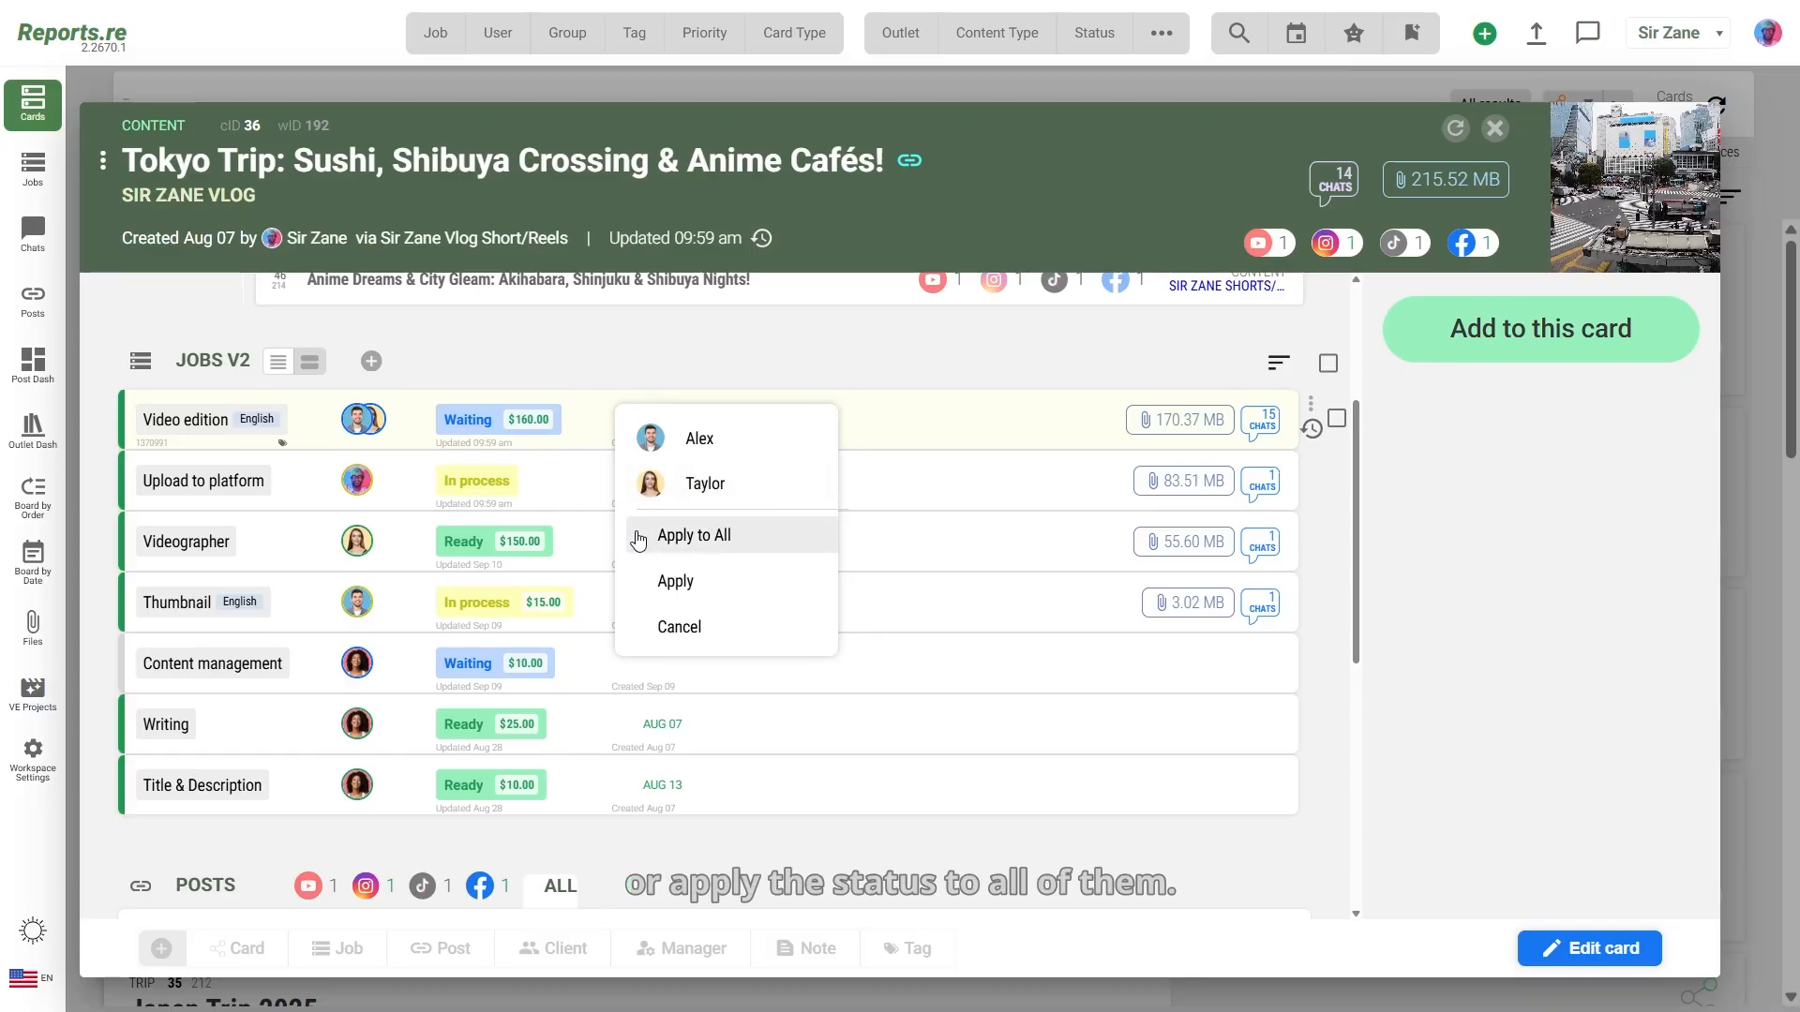
pyautogui.click(690, 435)
pyautogui.click(677, 532)
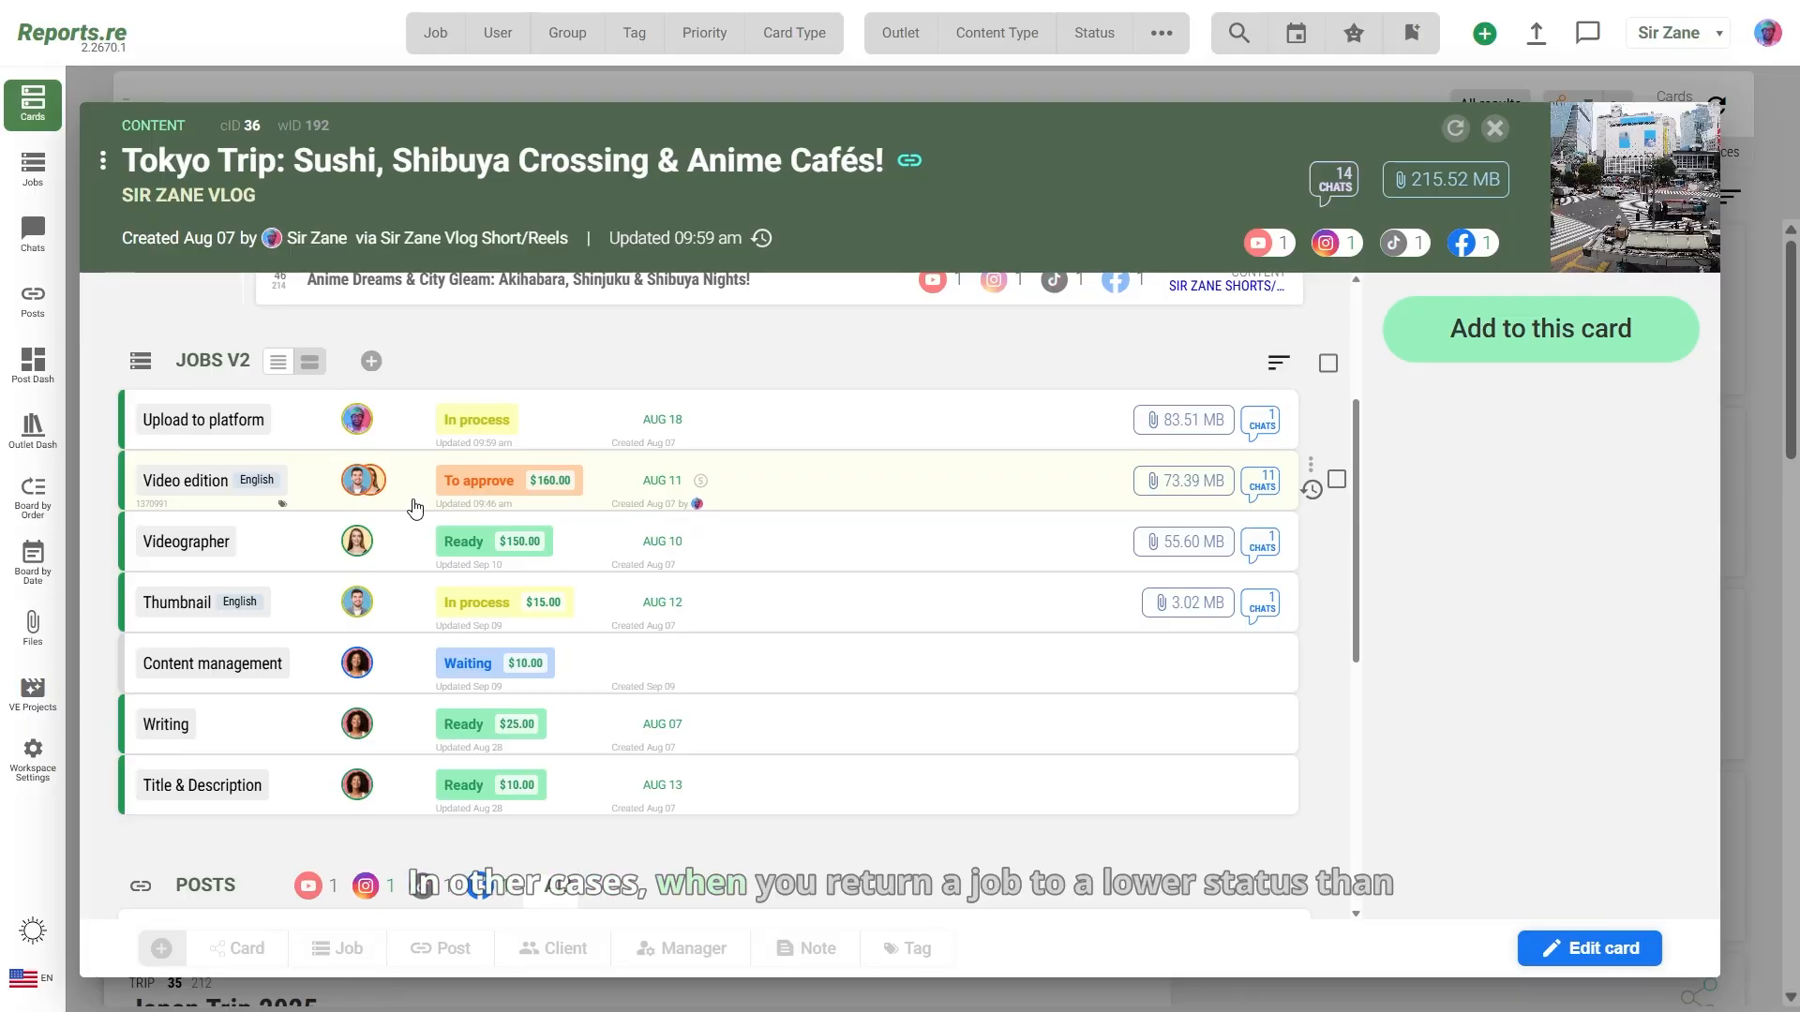
# Step: Return Video edition to one executor as To correct, with the colour-grading reason in the bookstore chat
pyautogui.click(506, 492)
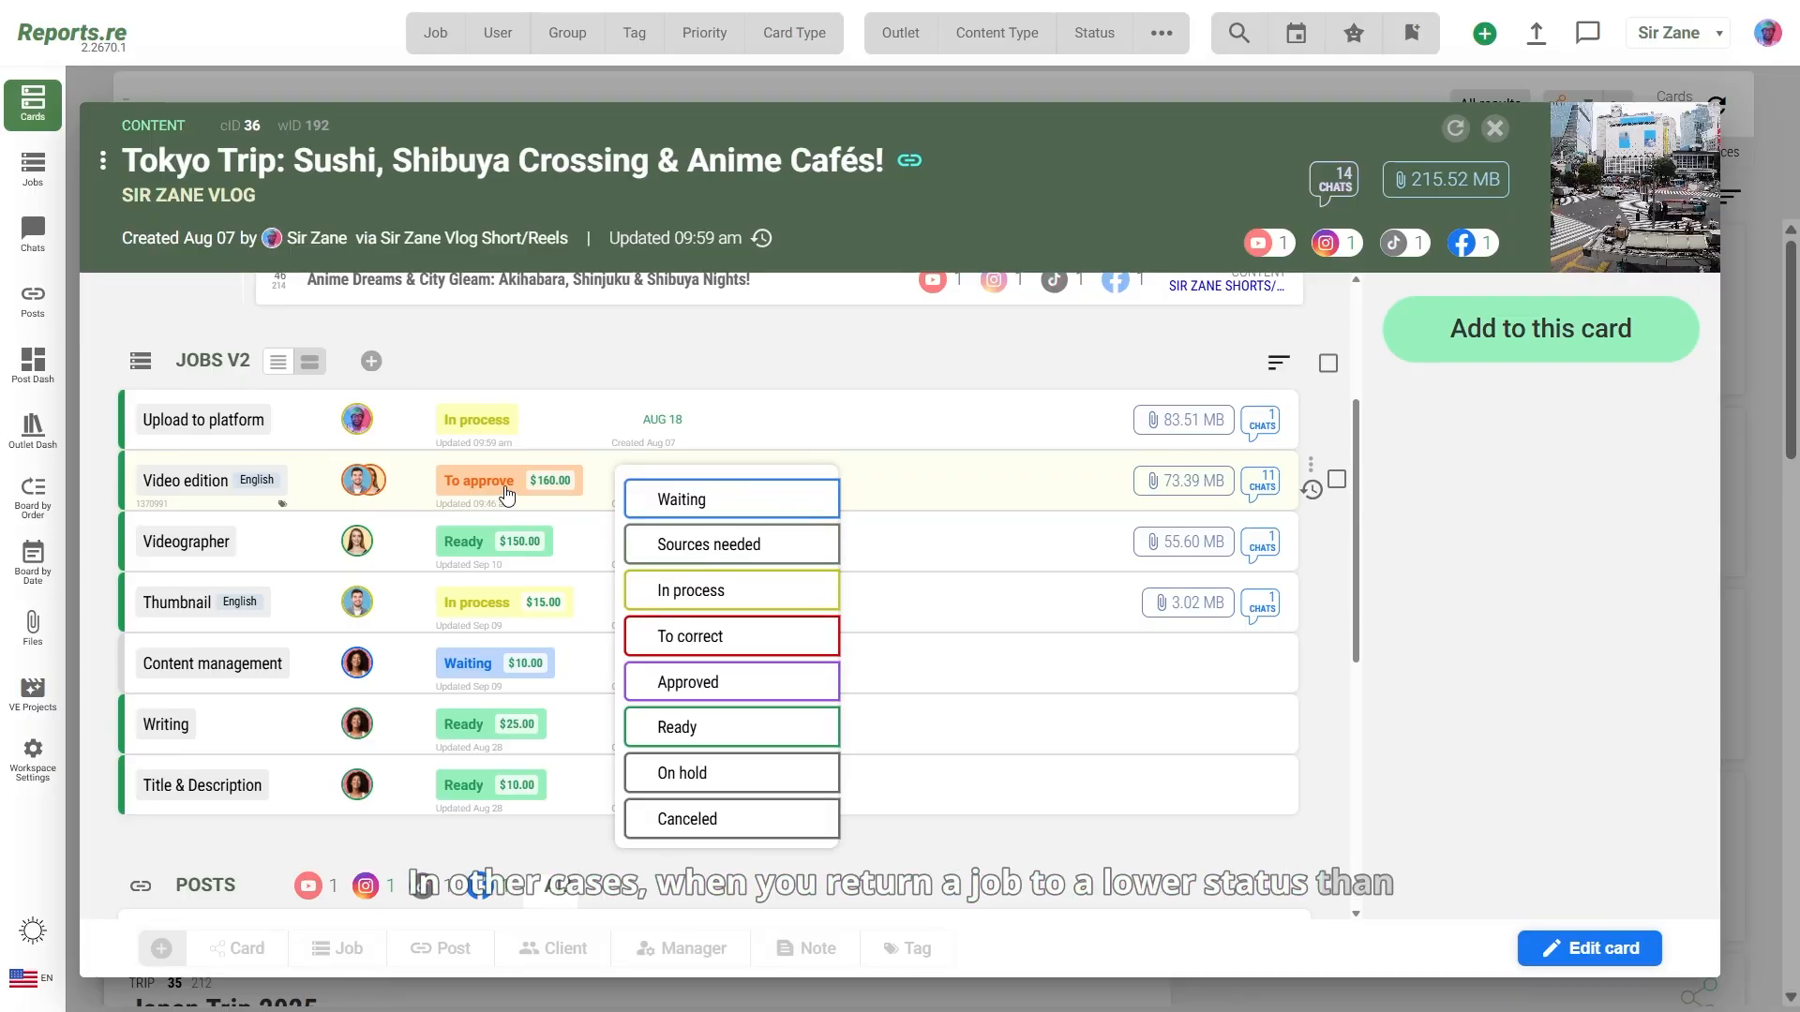
pyautogui.click(645, 630)
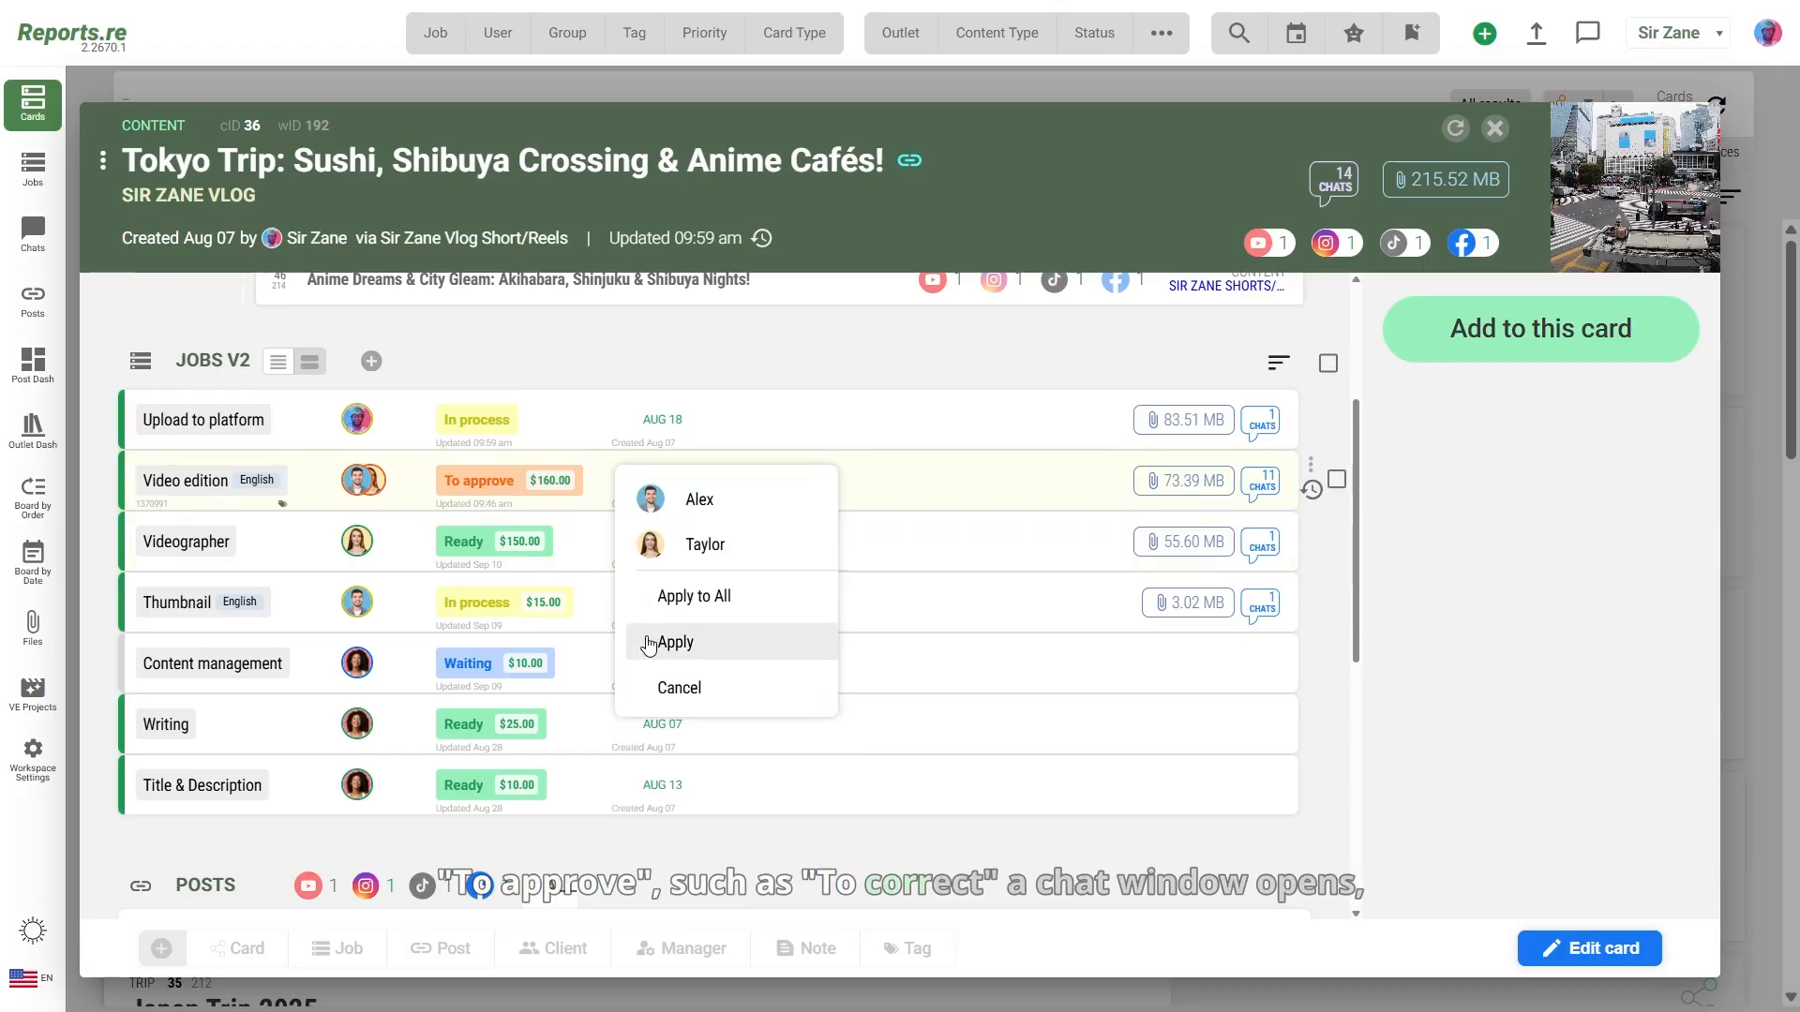
pyautogui.click(768, 507)
pyautogui.click(747, 598)
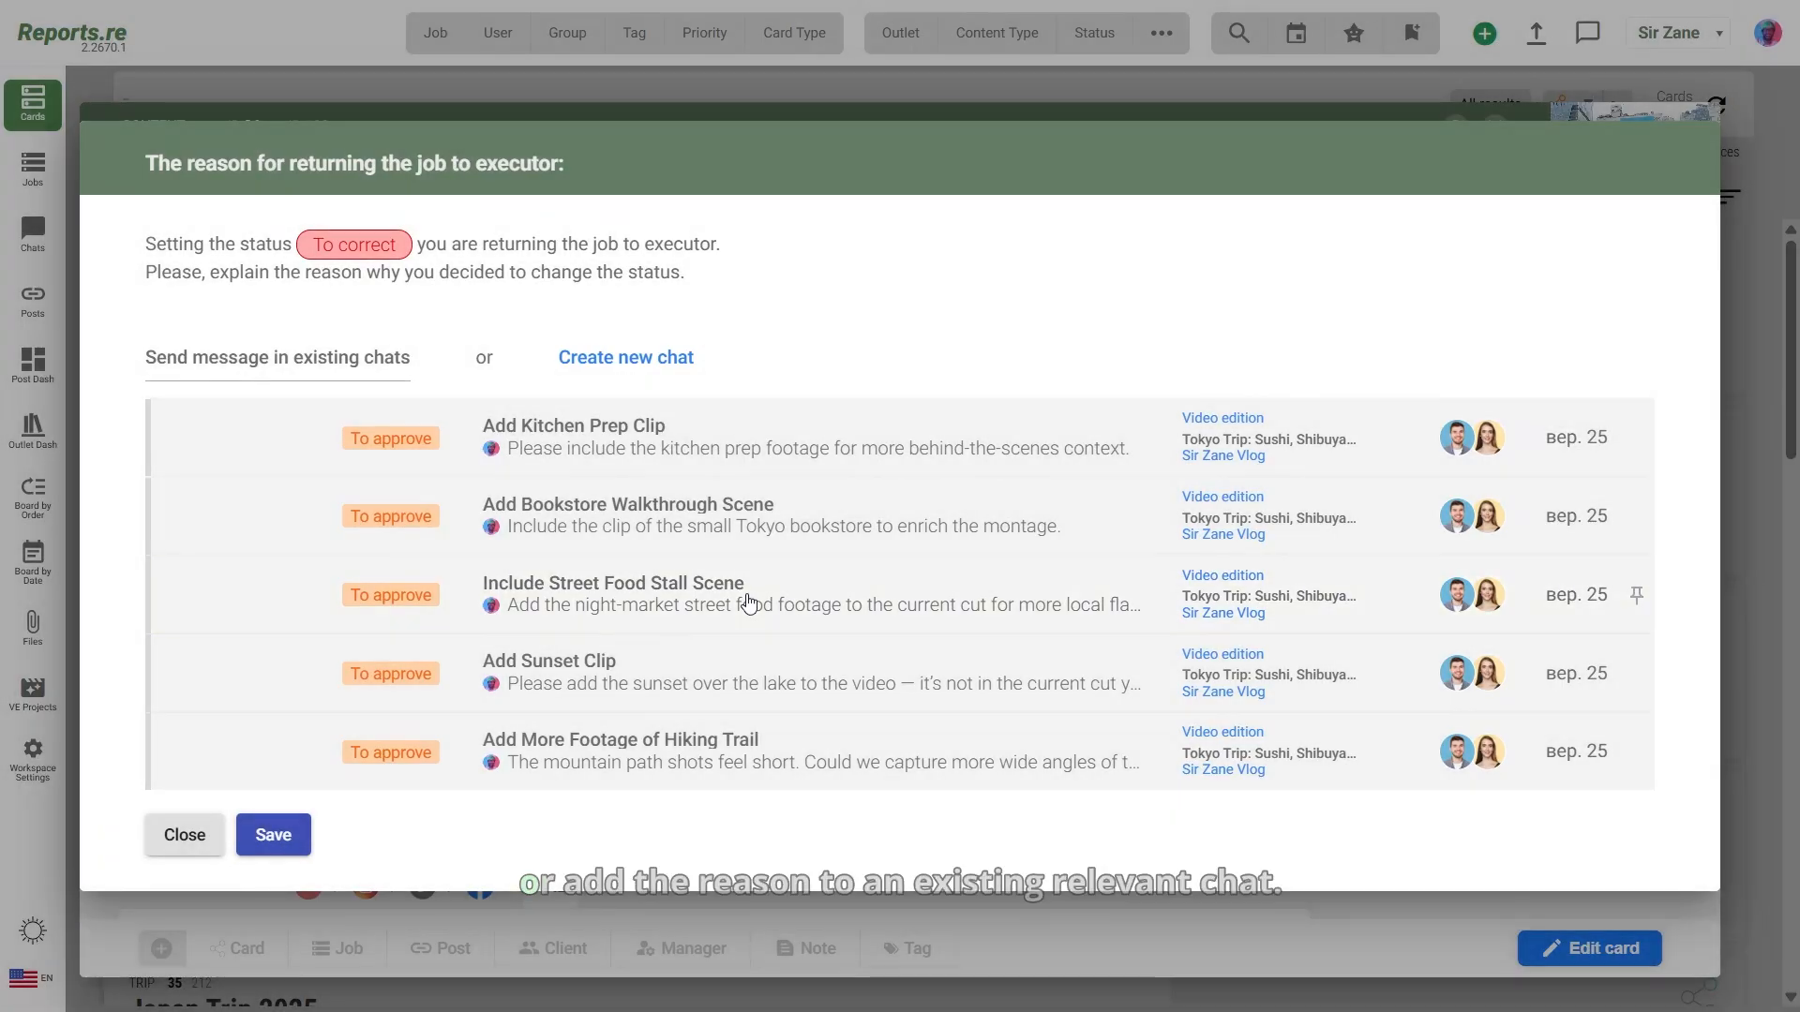
pyautogui.click(768, 534)
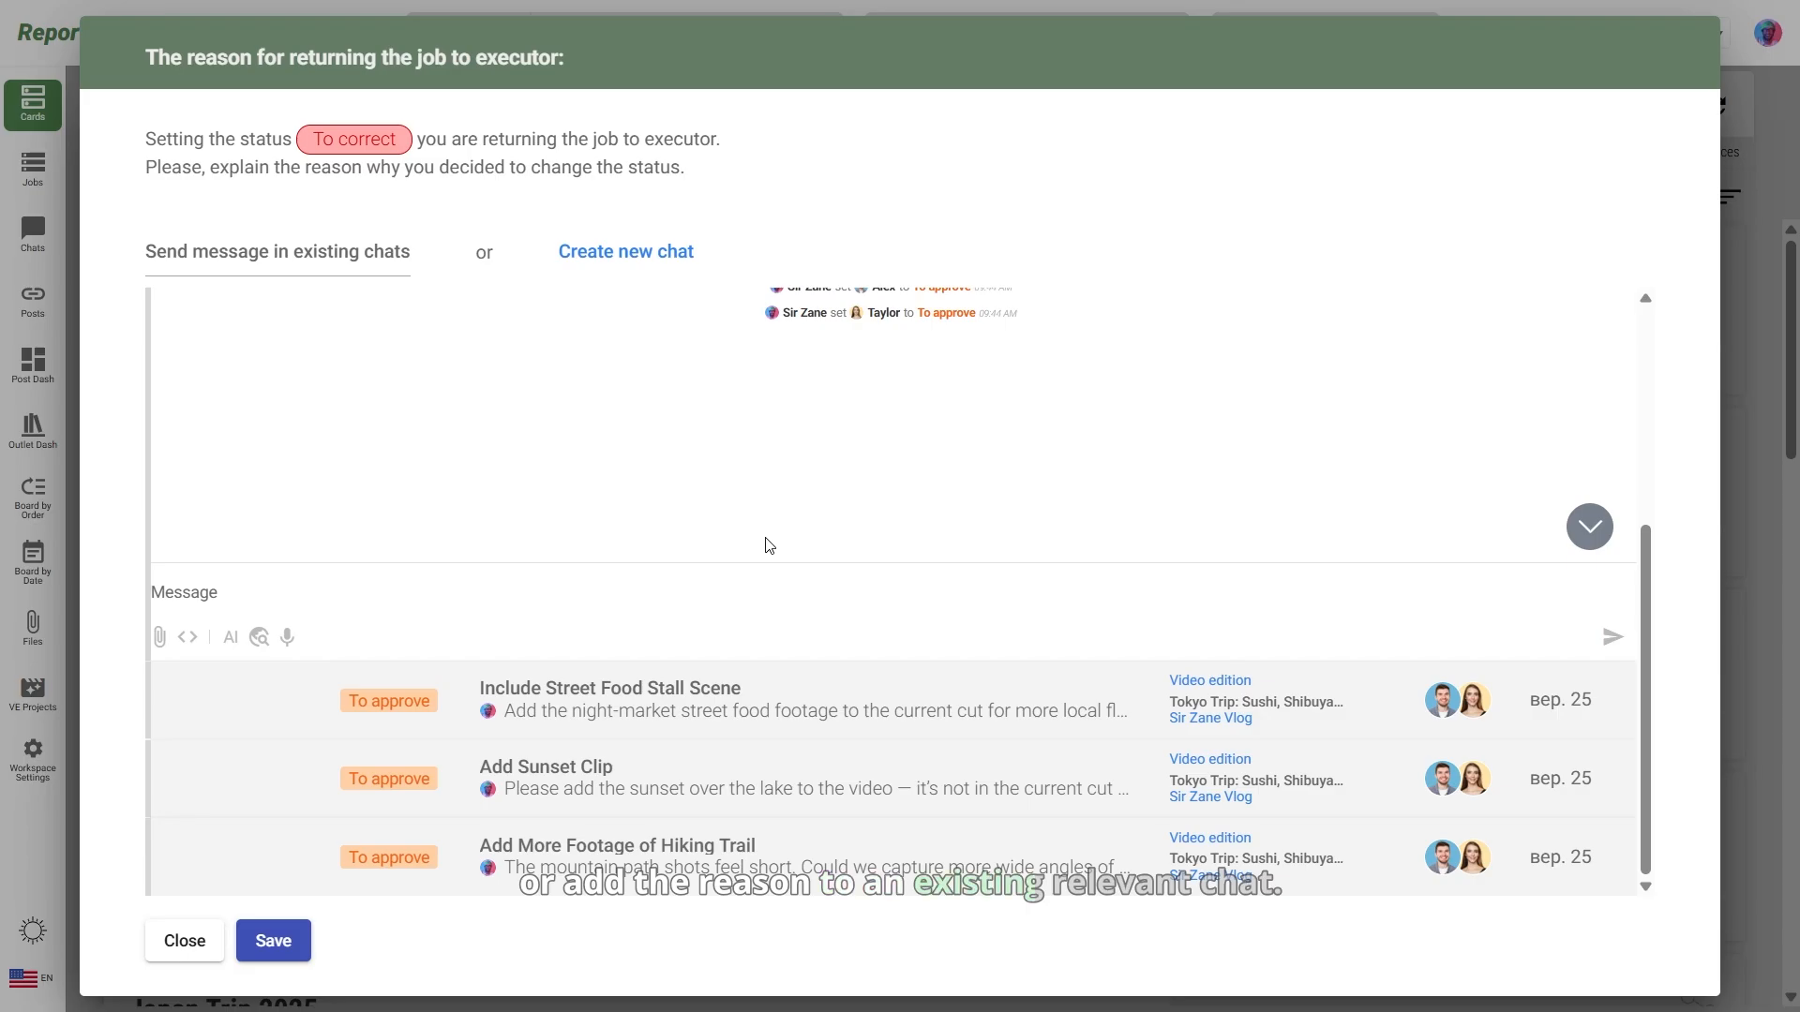
pyautogui.write('Make sure the lighting/colour grading matches the rest of the footage.')
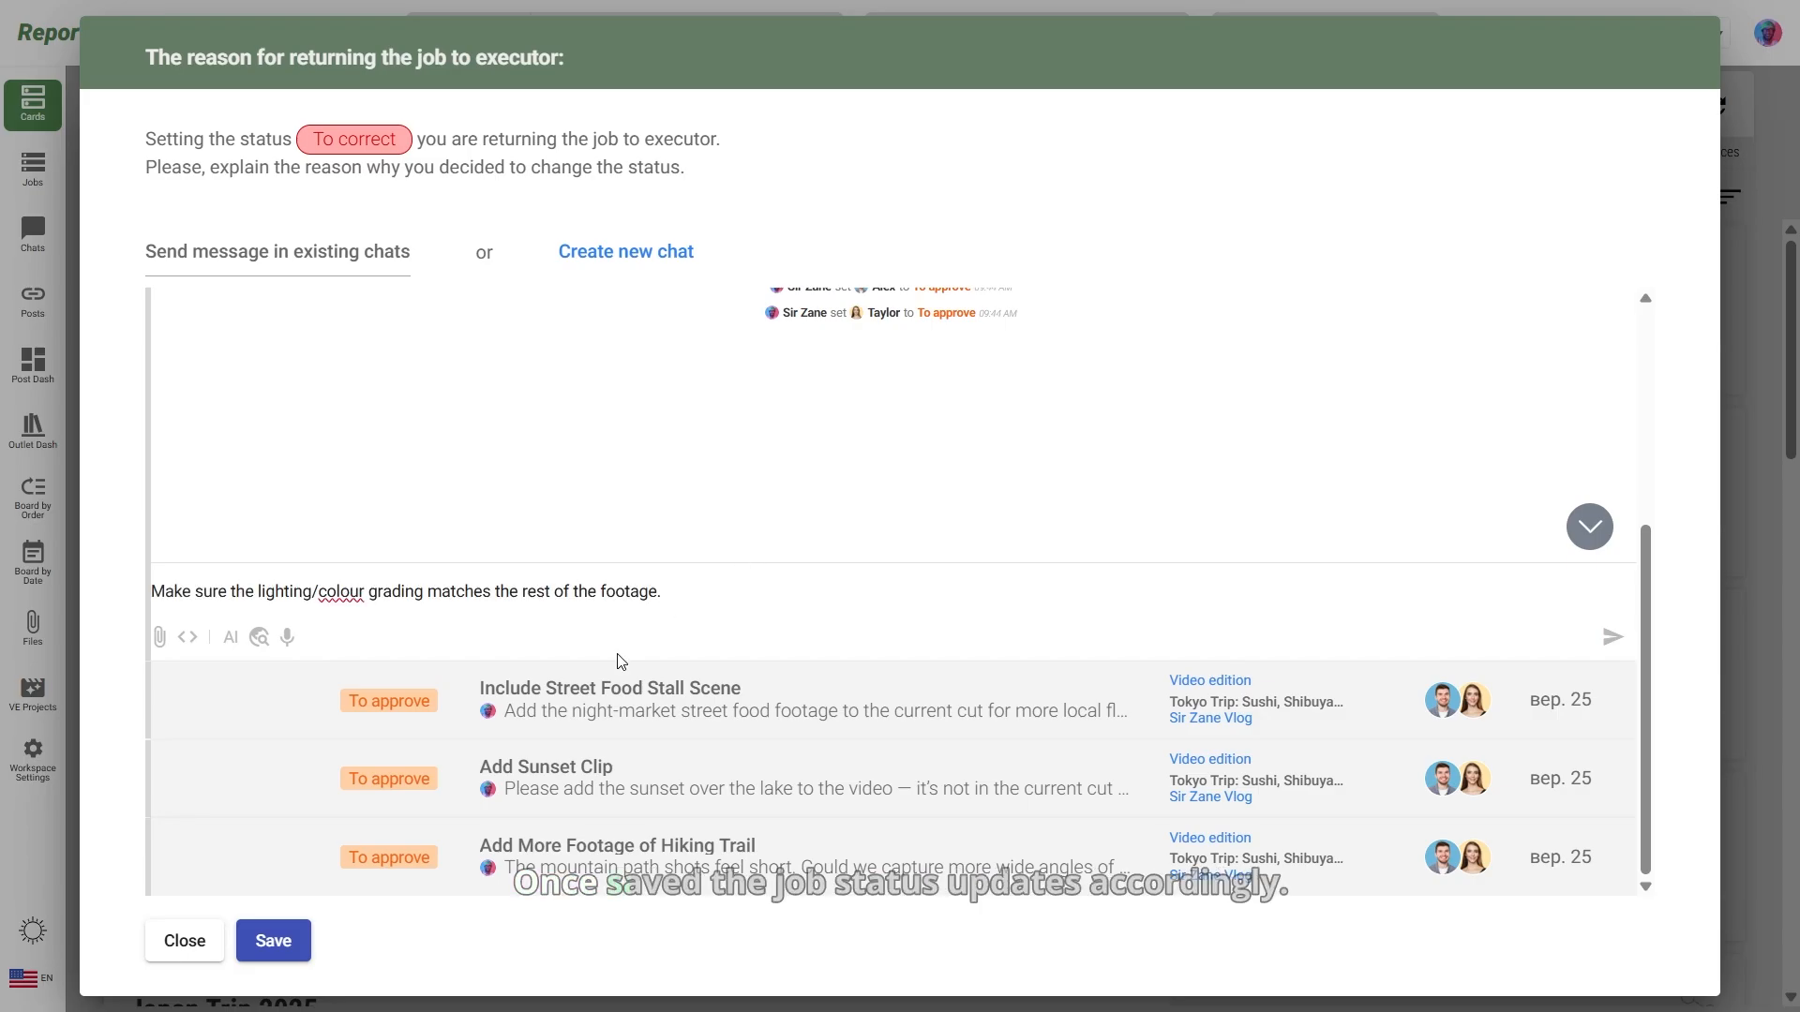
pyautogui.click(269, 945)
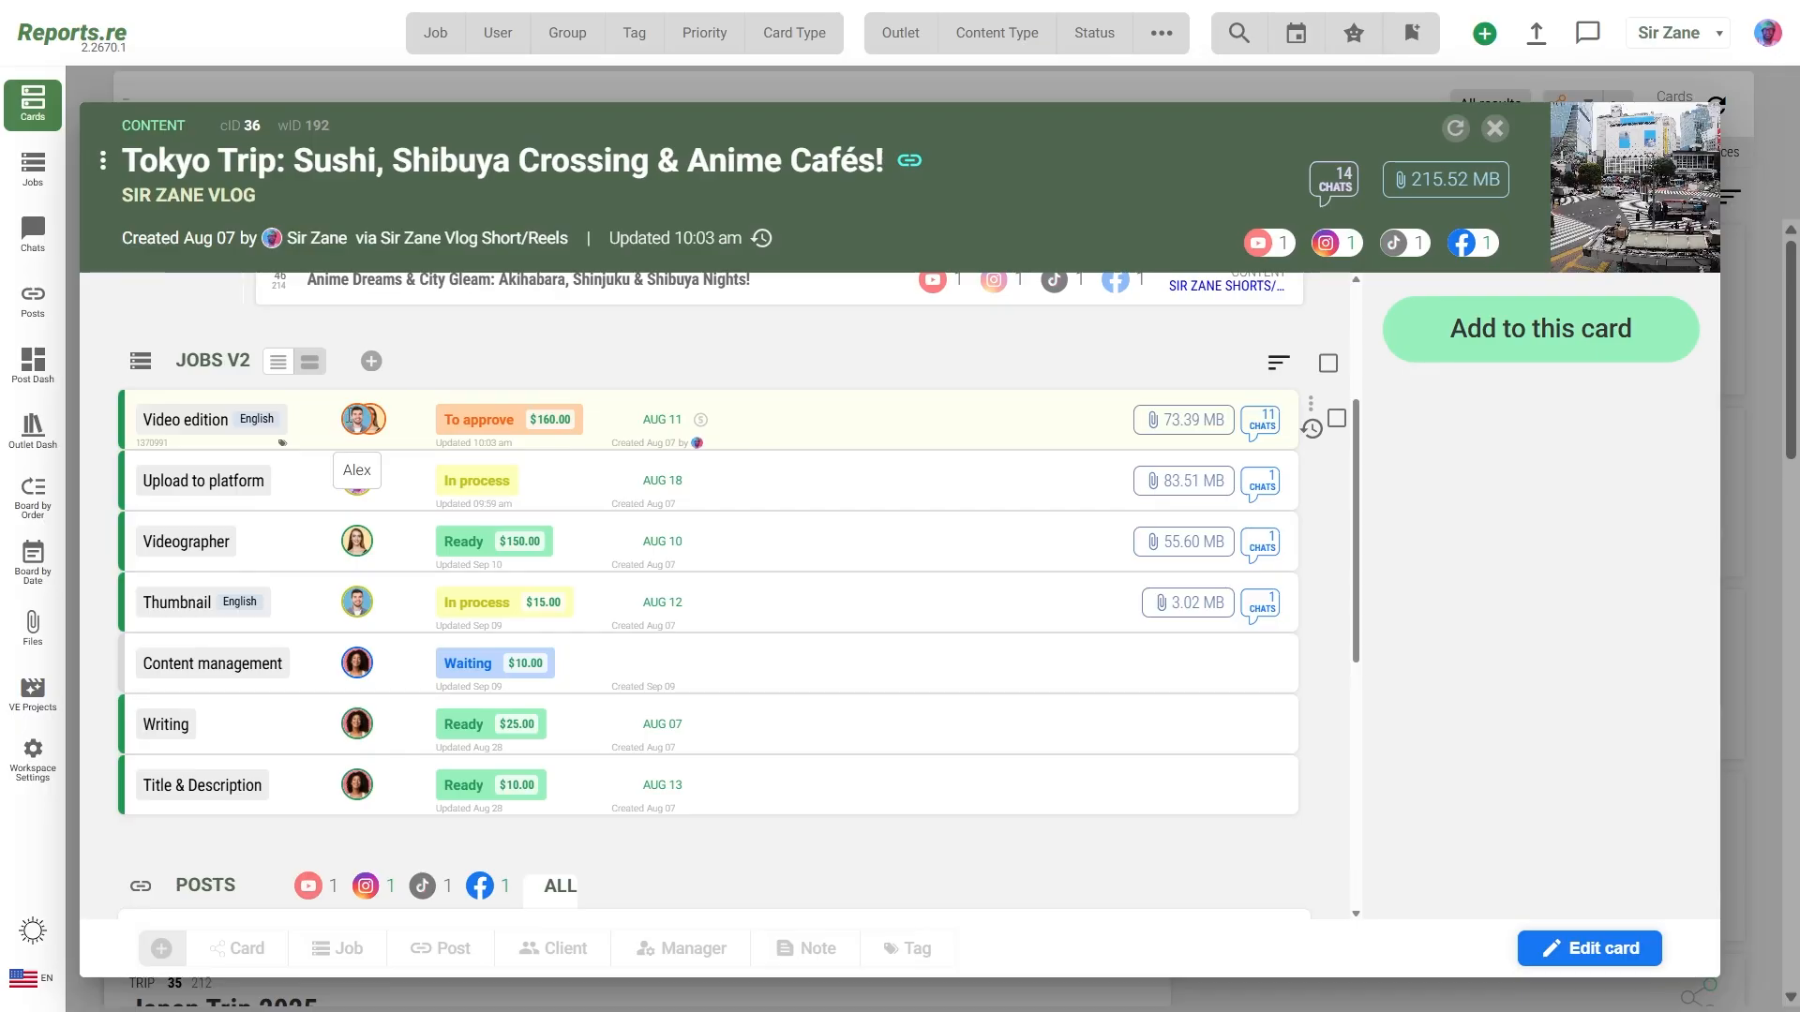
# Step: Check that both Video edition executors read To approve in the Job executors list, then close it
pyautogui.click(352, 421)
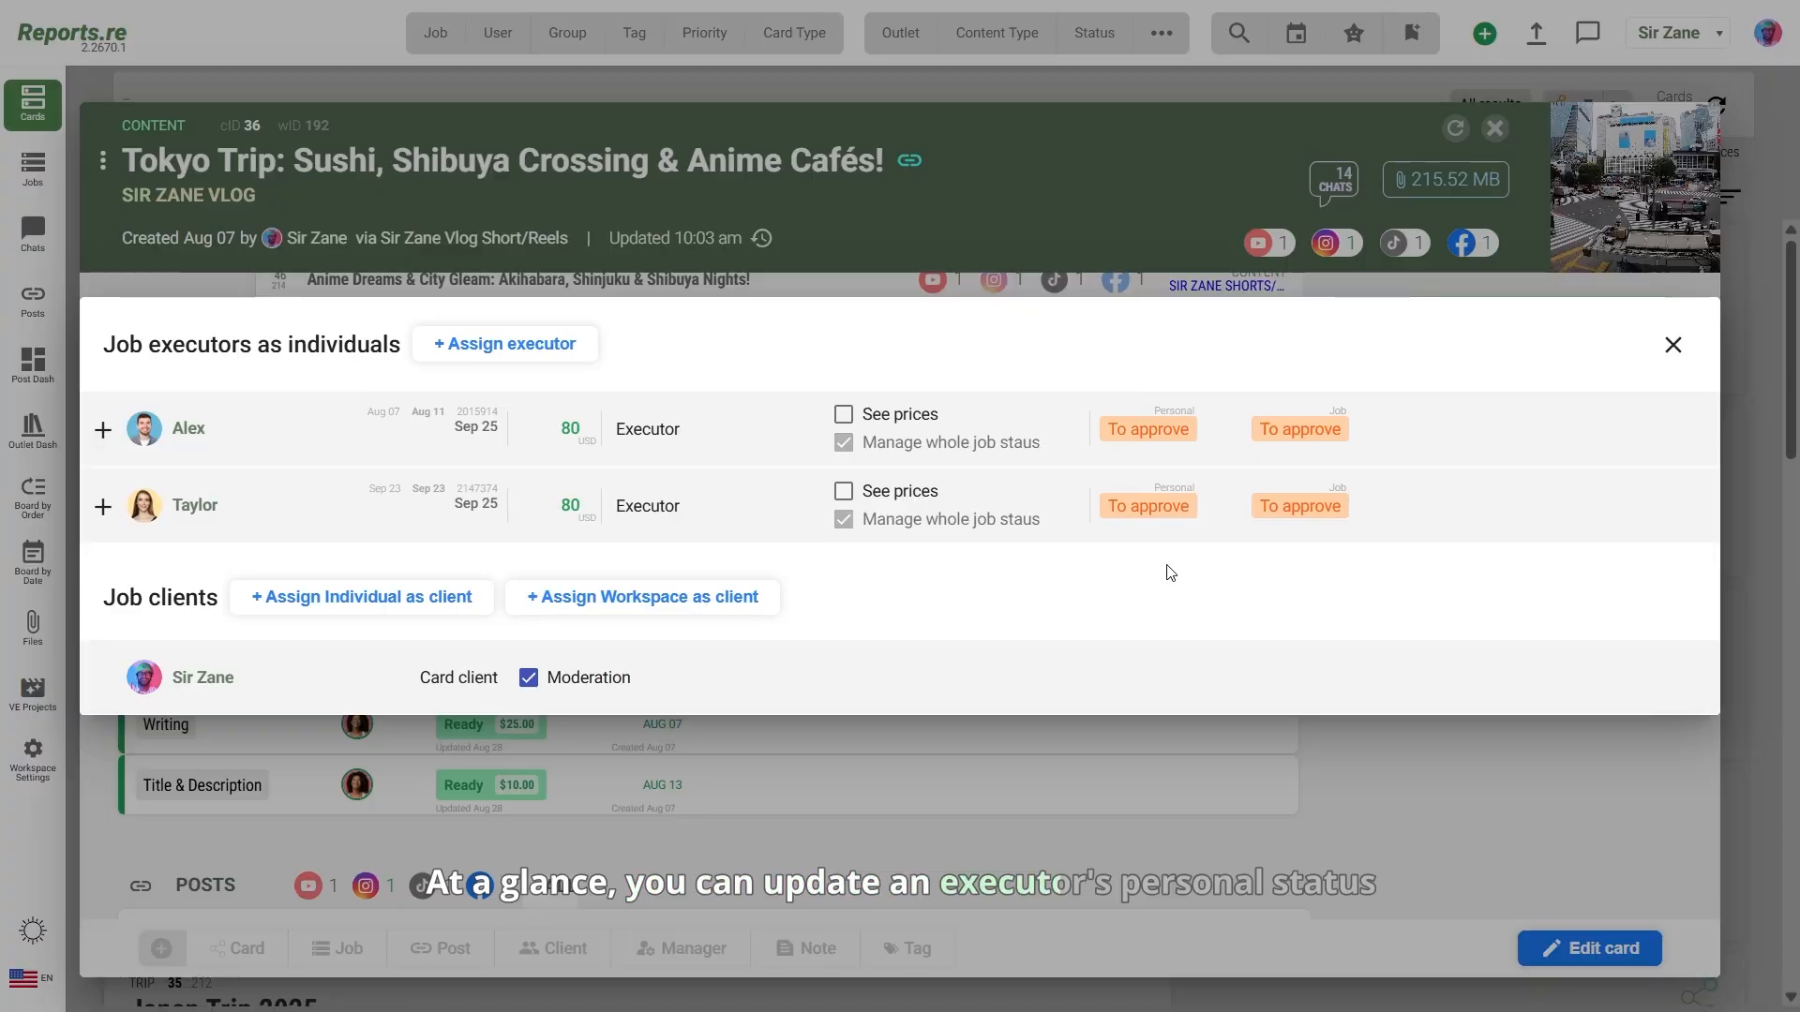
pyautogui.doubleClick(1172, 506)
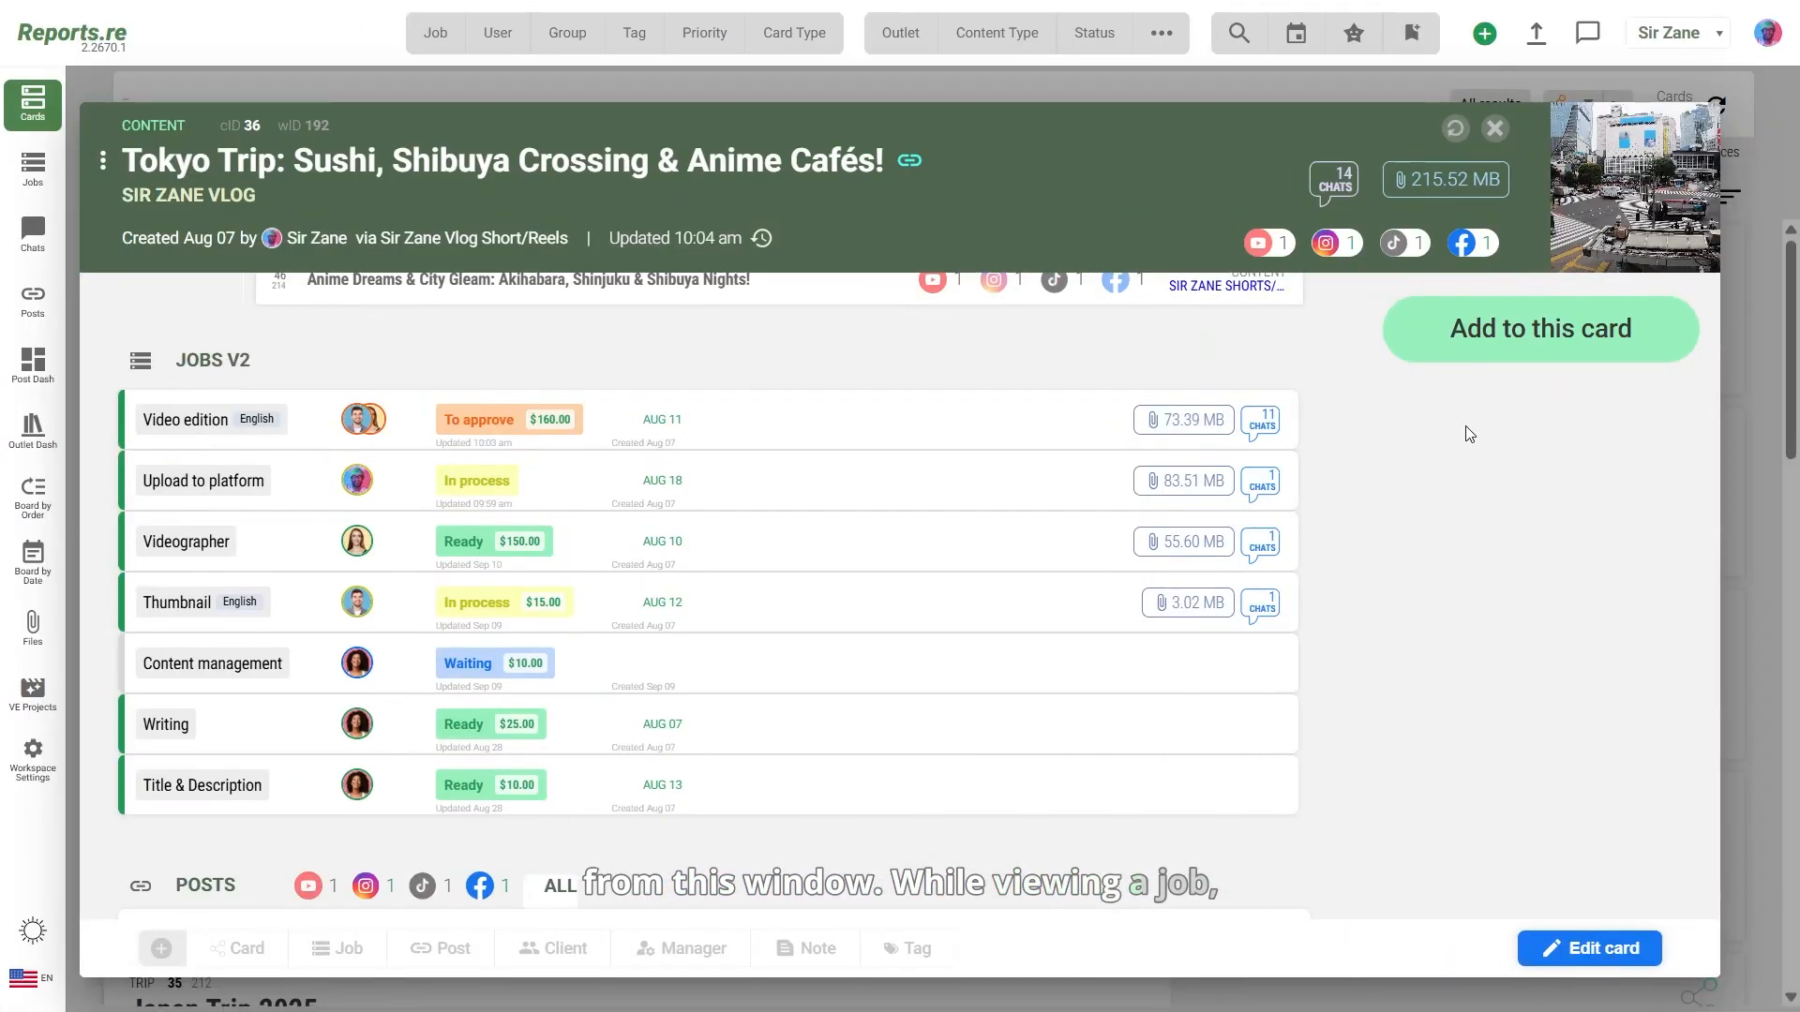
# Step: Open the Video edition job and show its executors and clients, both at To approve
pyautogui.click(966, 435)
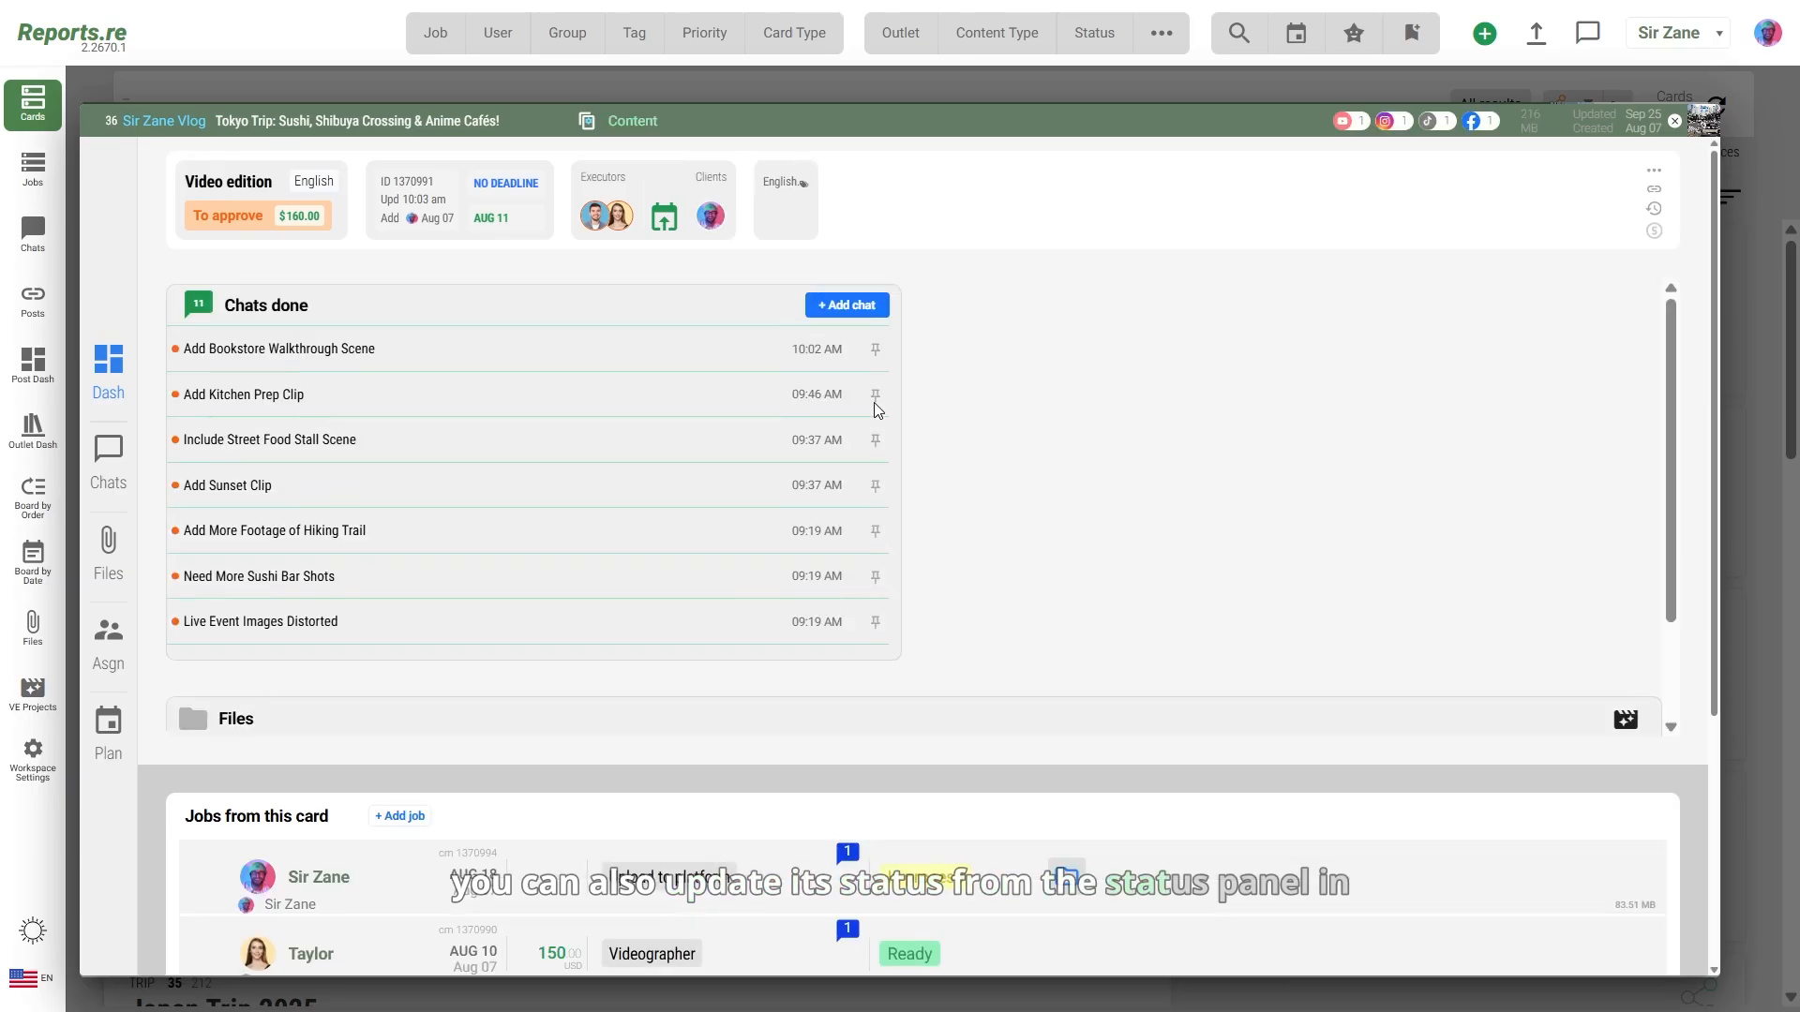
pyautogui.click(253, 227)
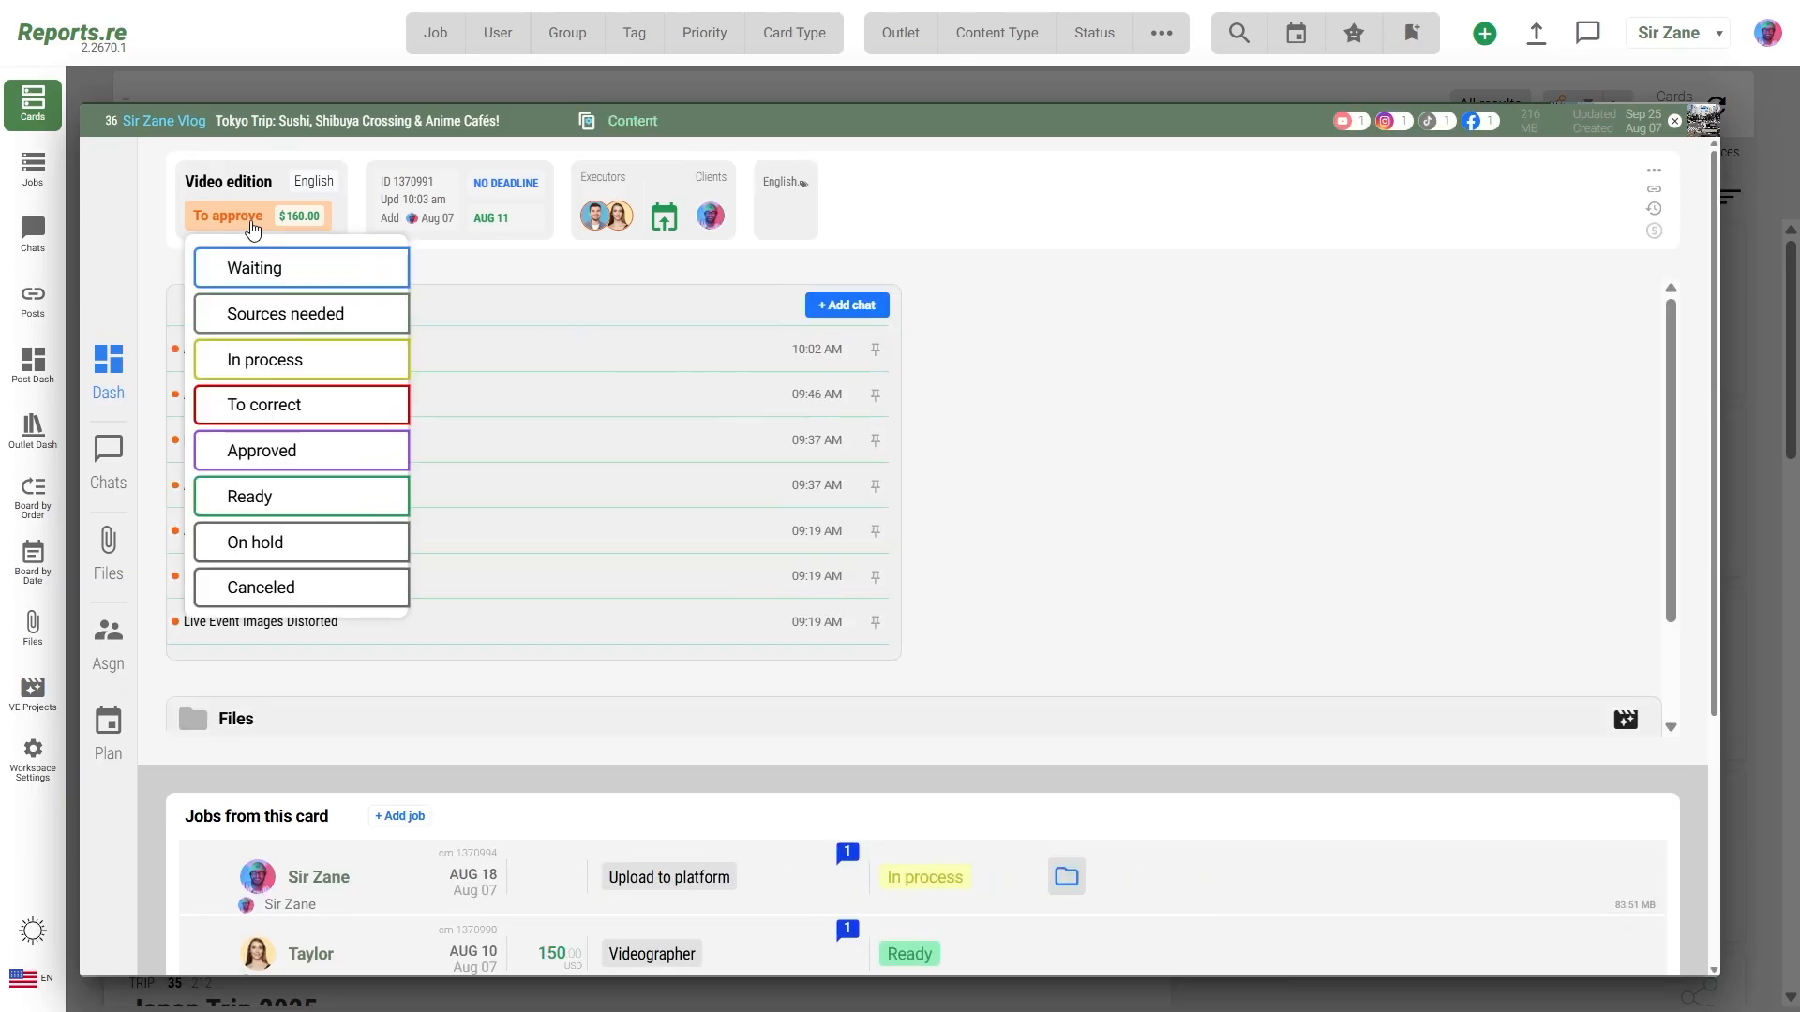
pyautogui.click(111, 642)
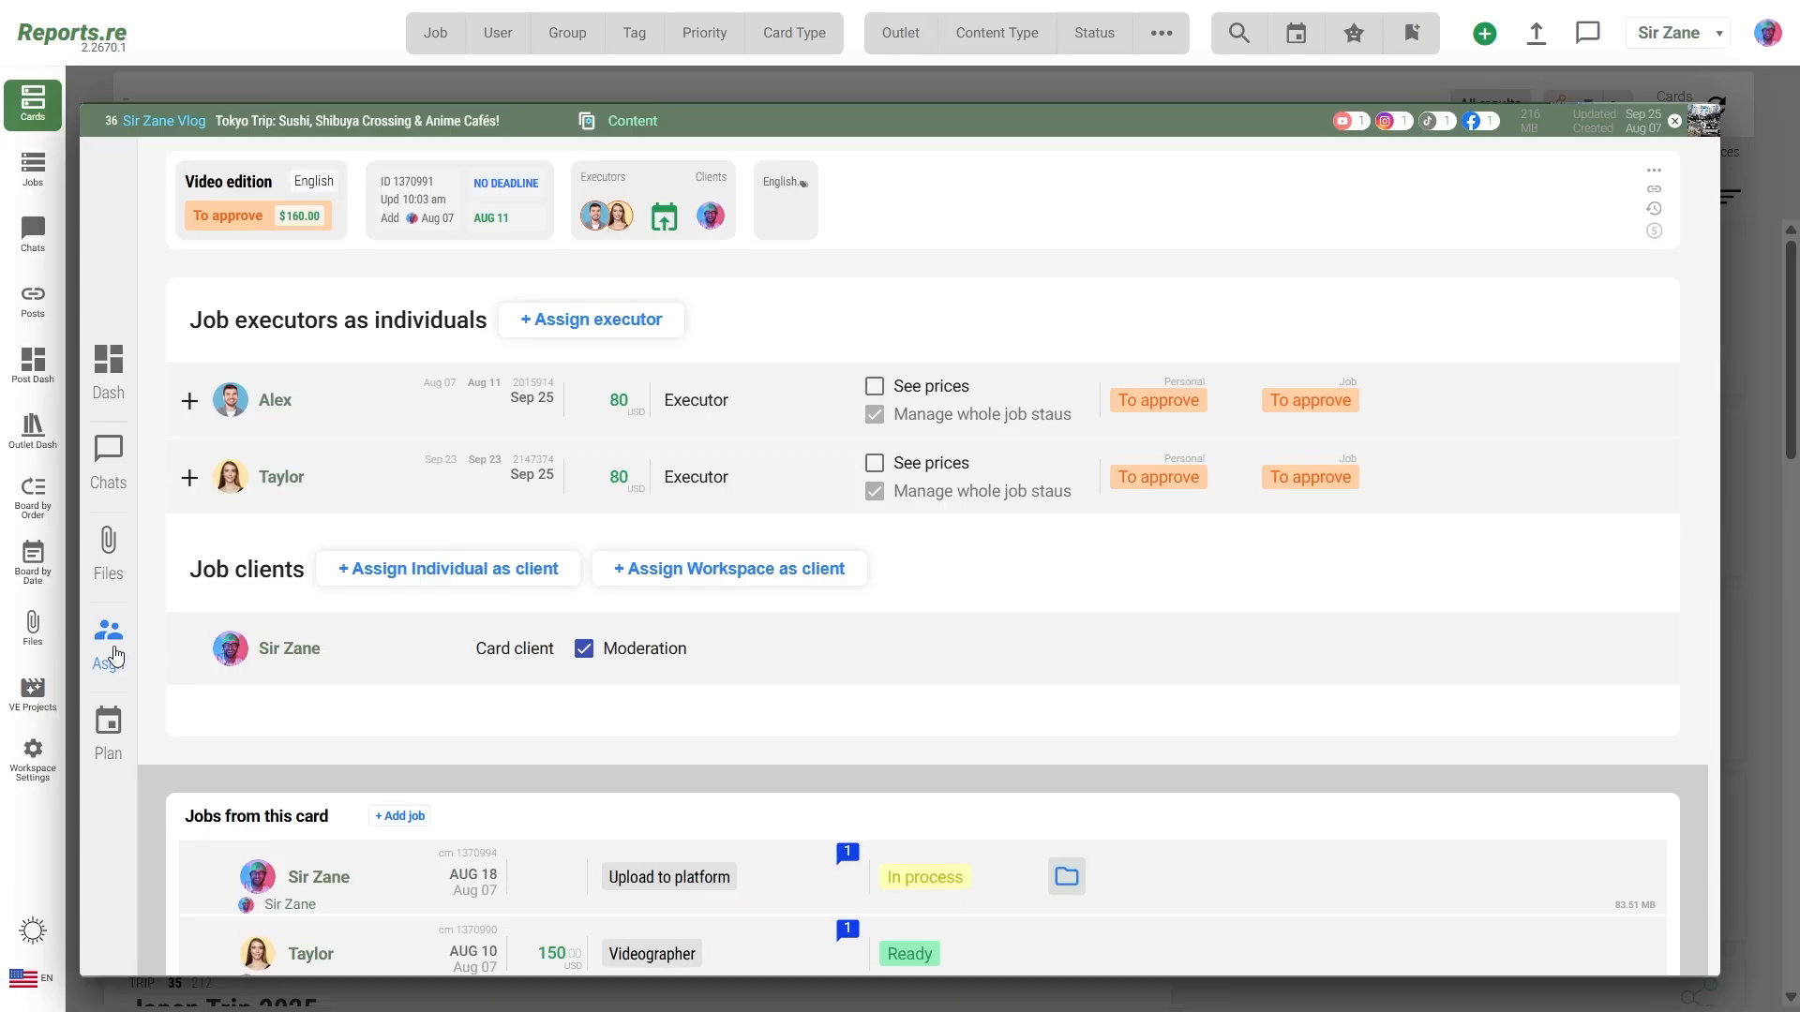
# Step: Open the 'Add Busy Intersection at Night' chat from the card's chat list
pyautogui.click(123, 487)
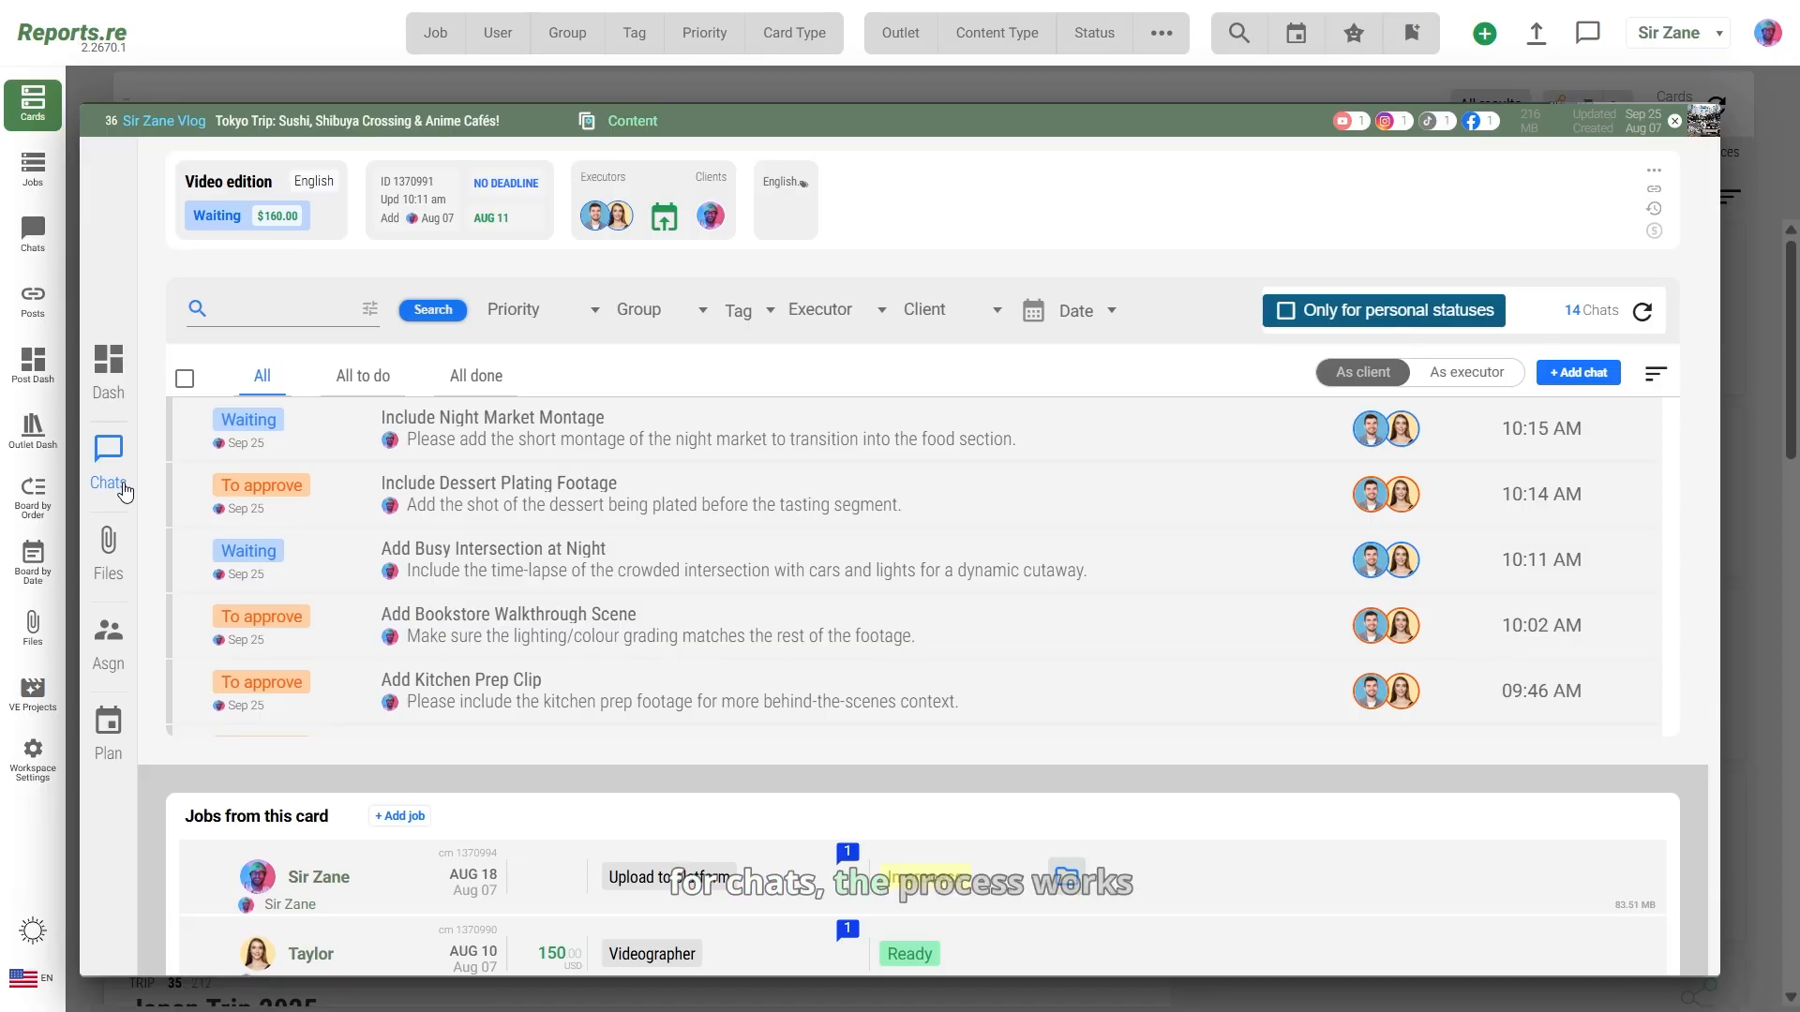
pyautogui.click(318, 555)
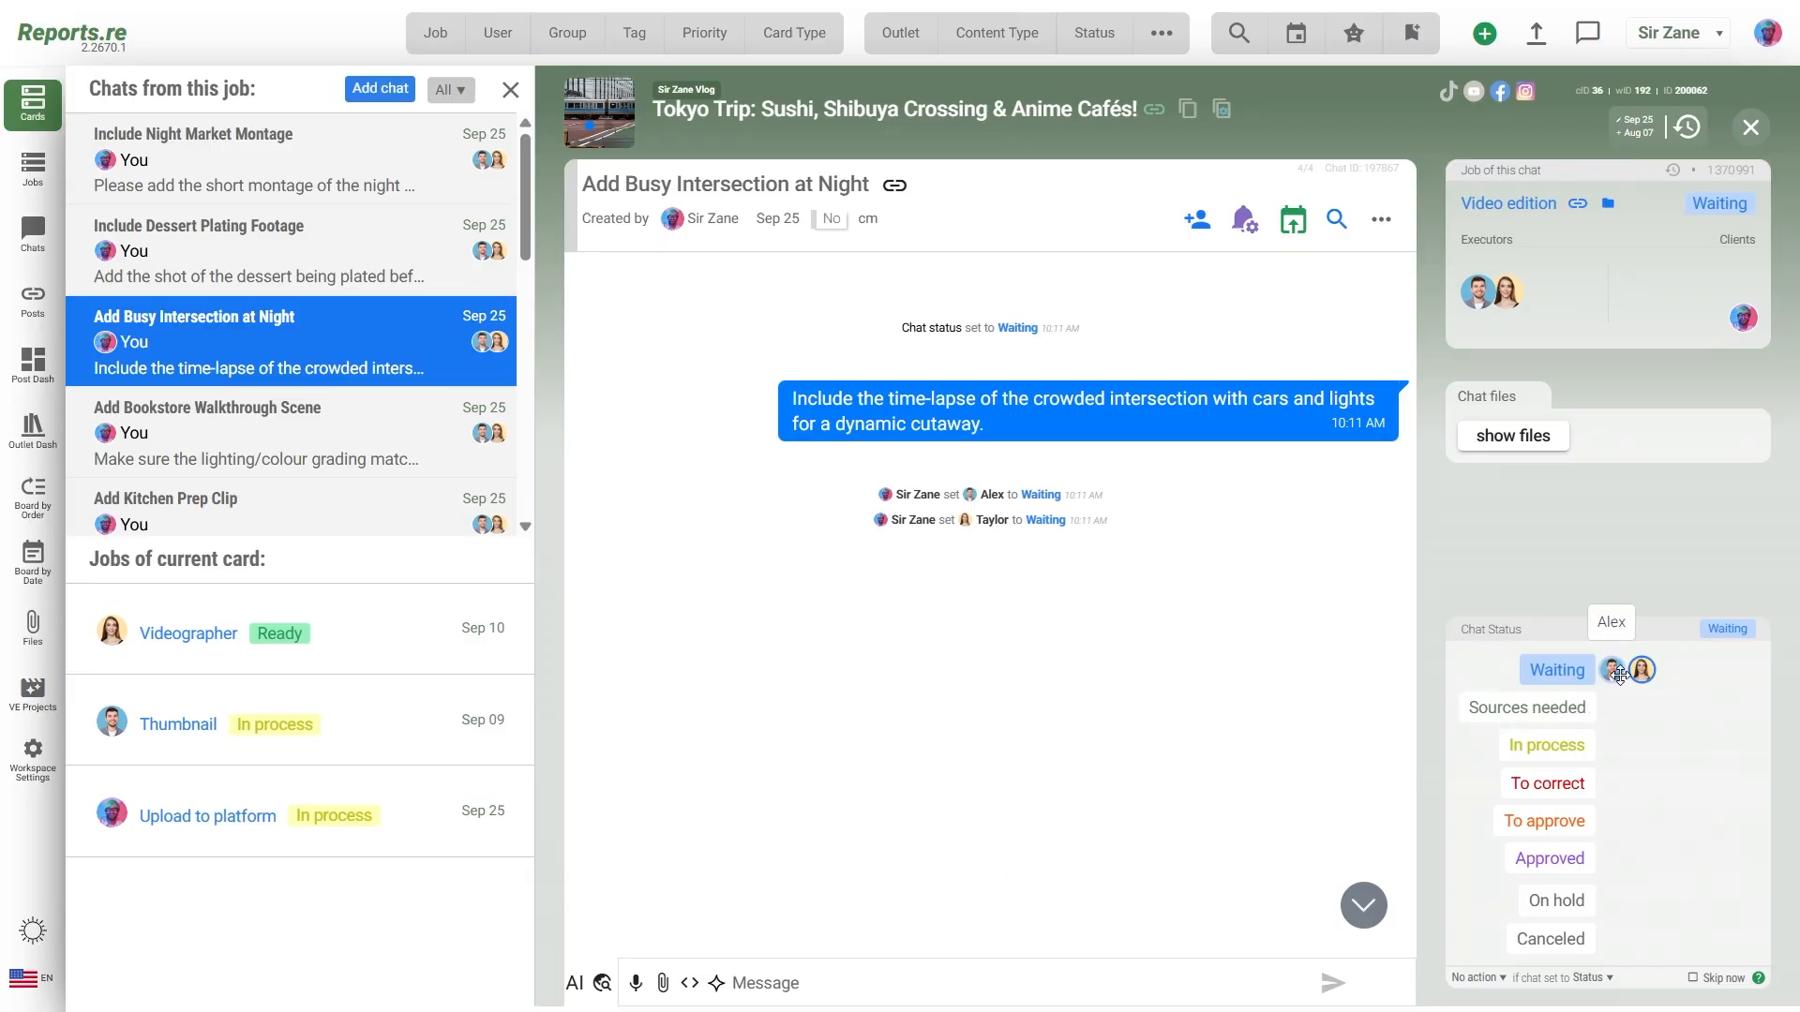
# Step: Move the executors through Sources needed and In process, then save To approve for both
pyautogui.moveTo(1618, 673); pyautogui.dragTo(1621, 717)
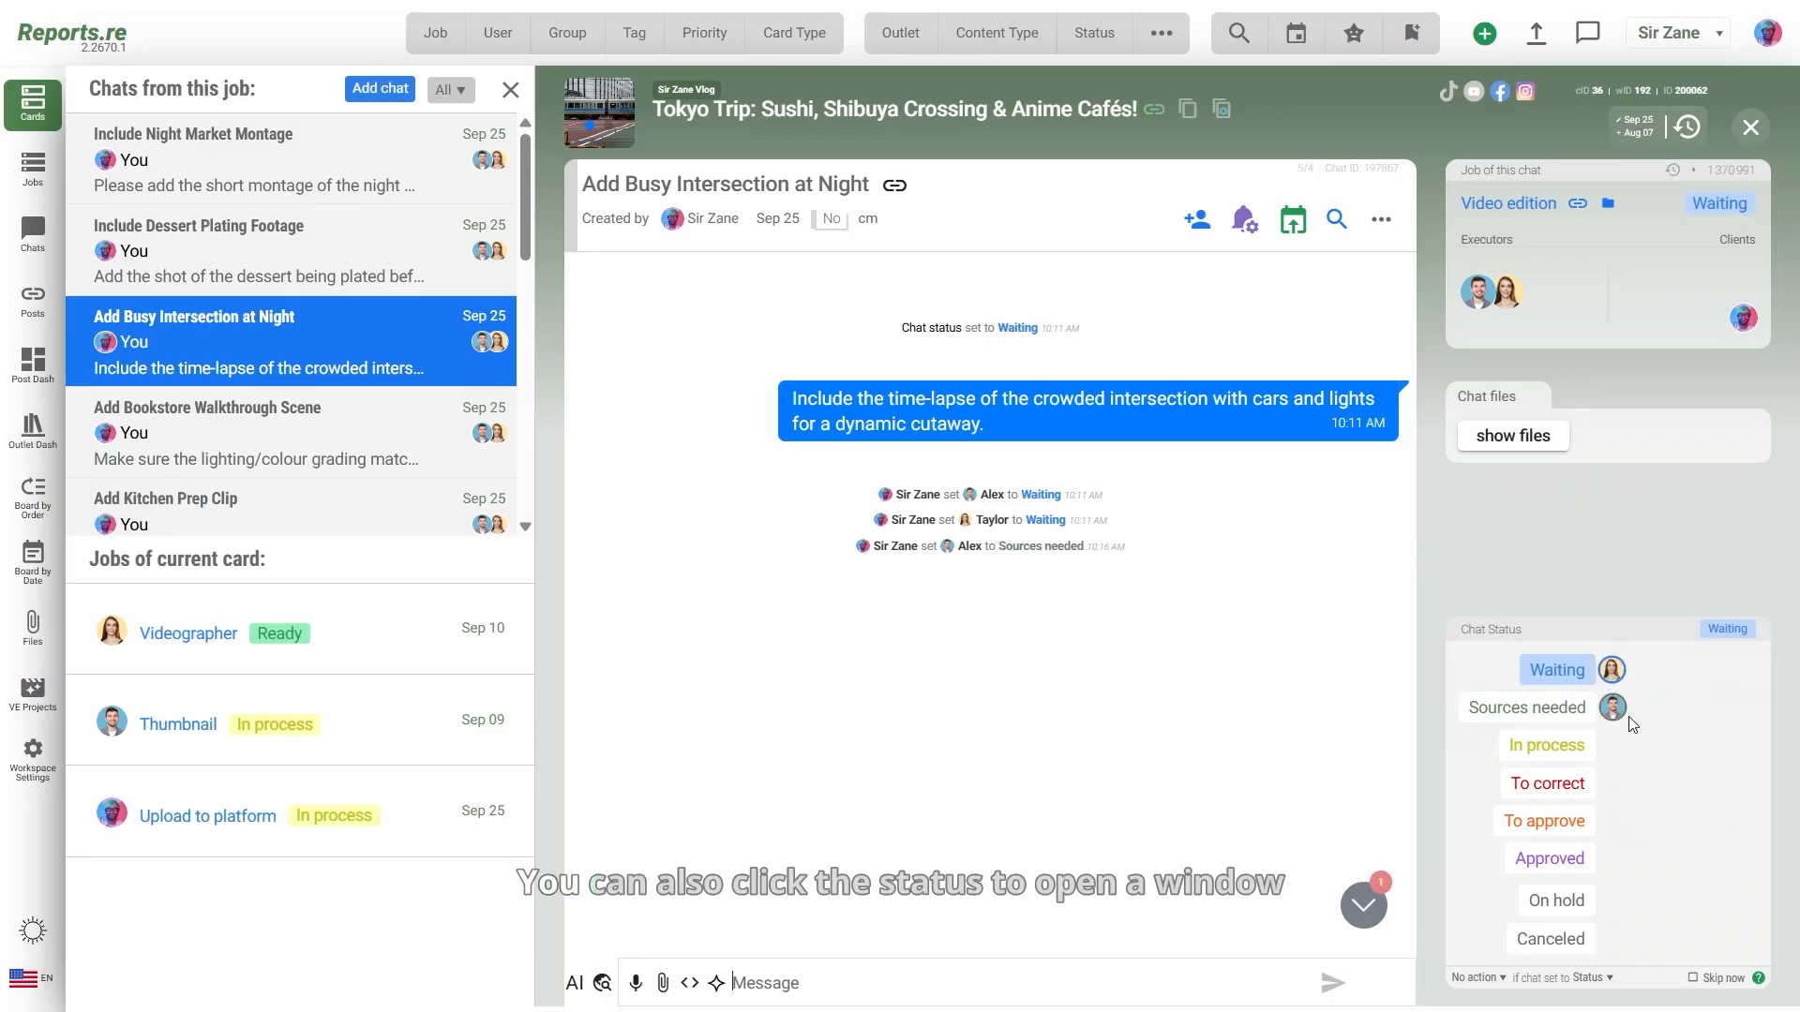
pyautogui.click(1575, 747)
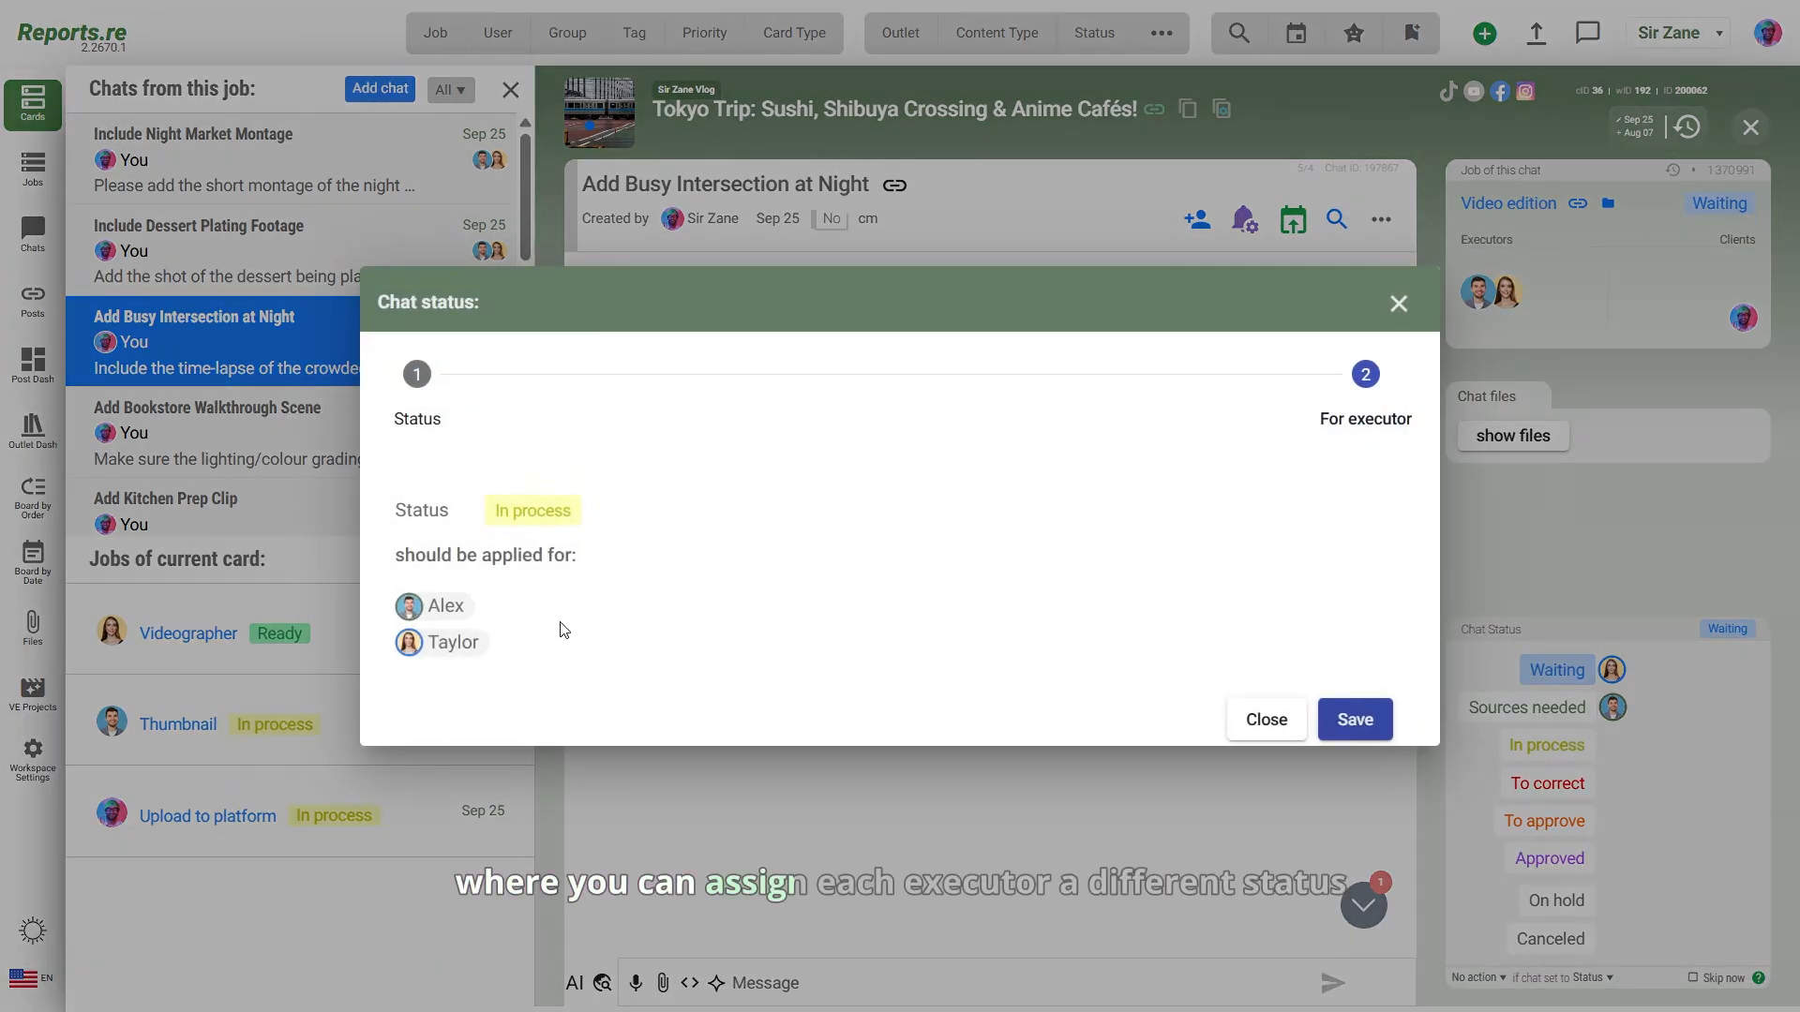
pyautogui.click(454, 643)
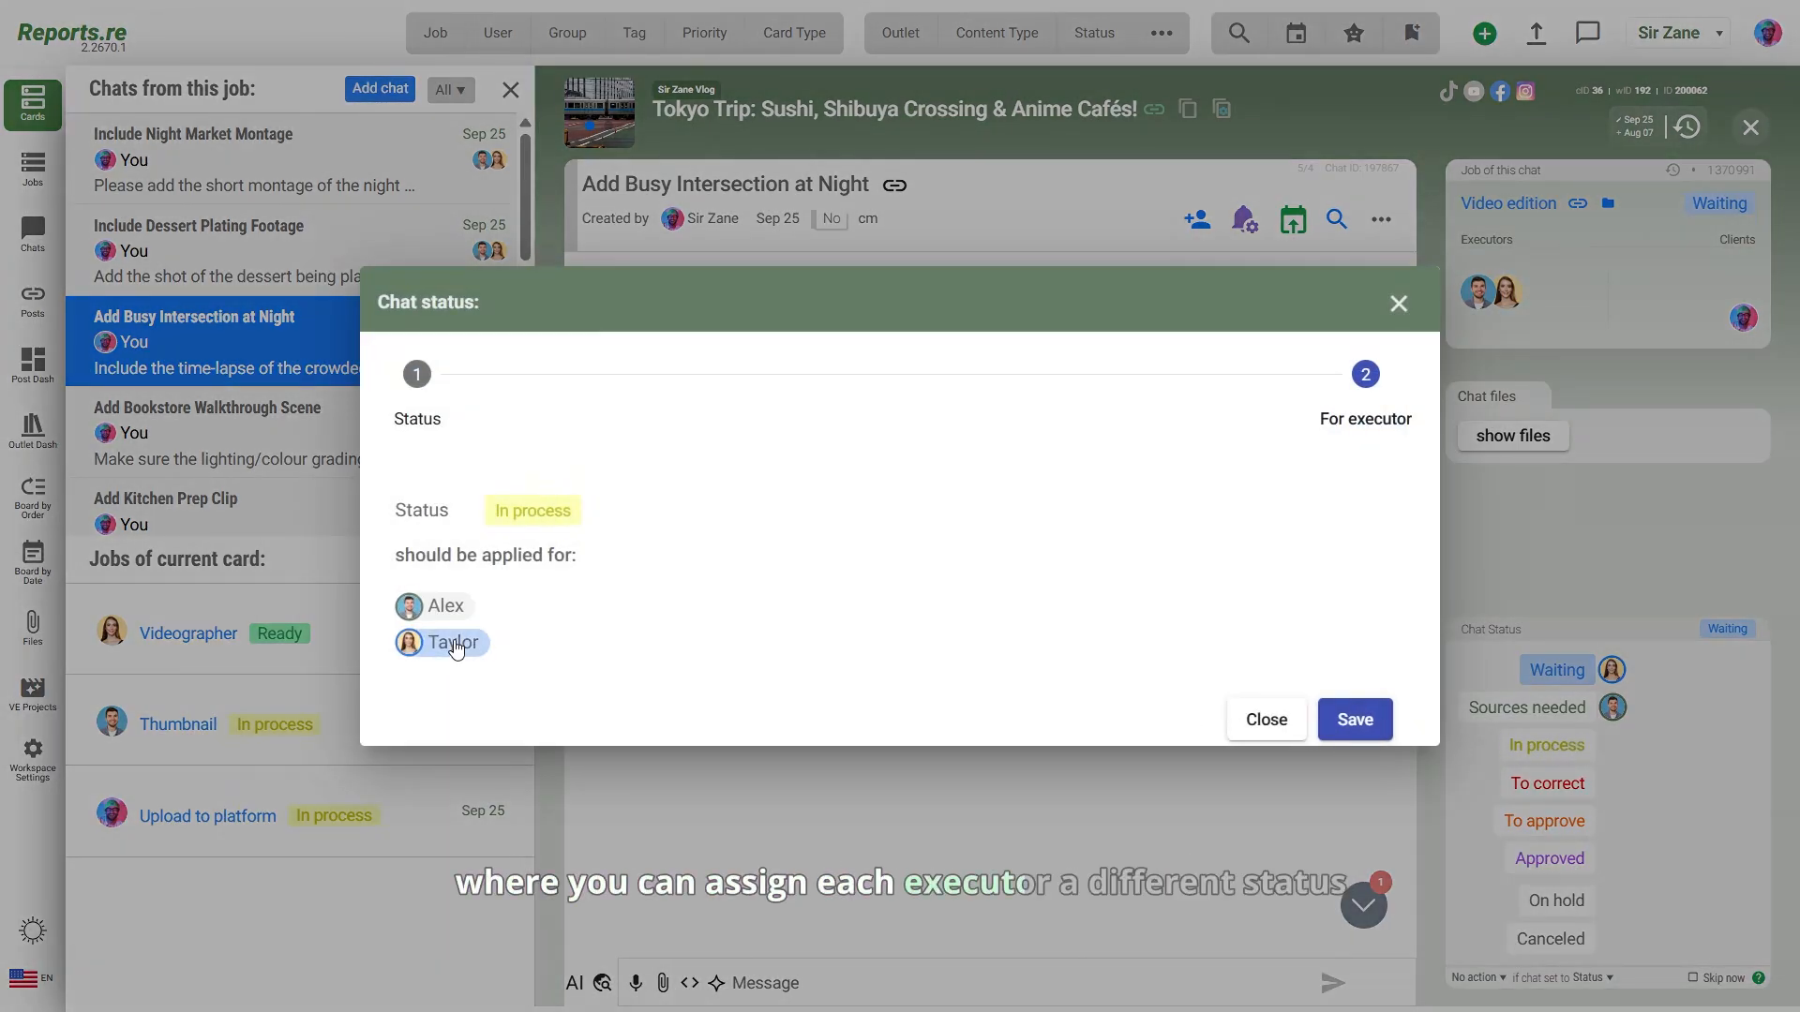
pyautogui.click(1364, 720)
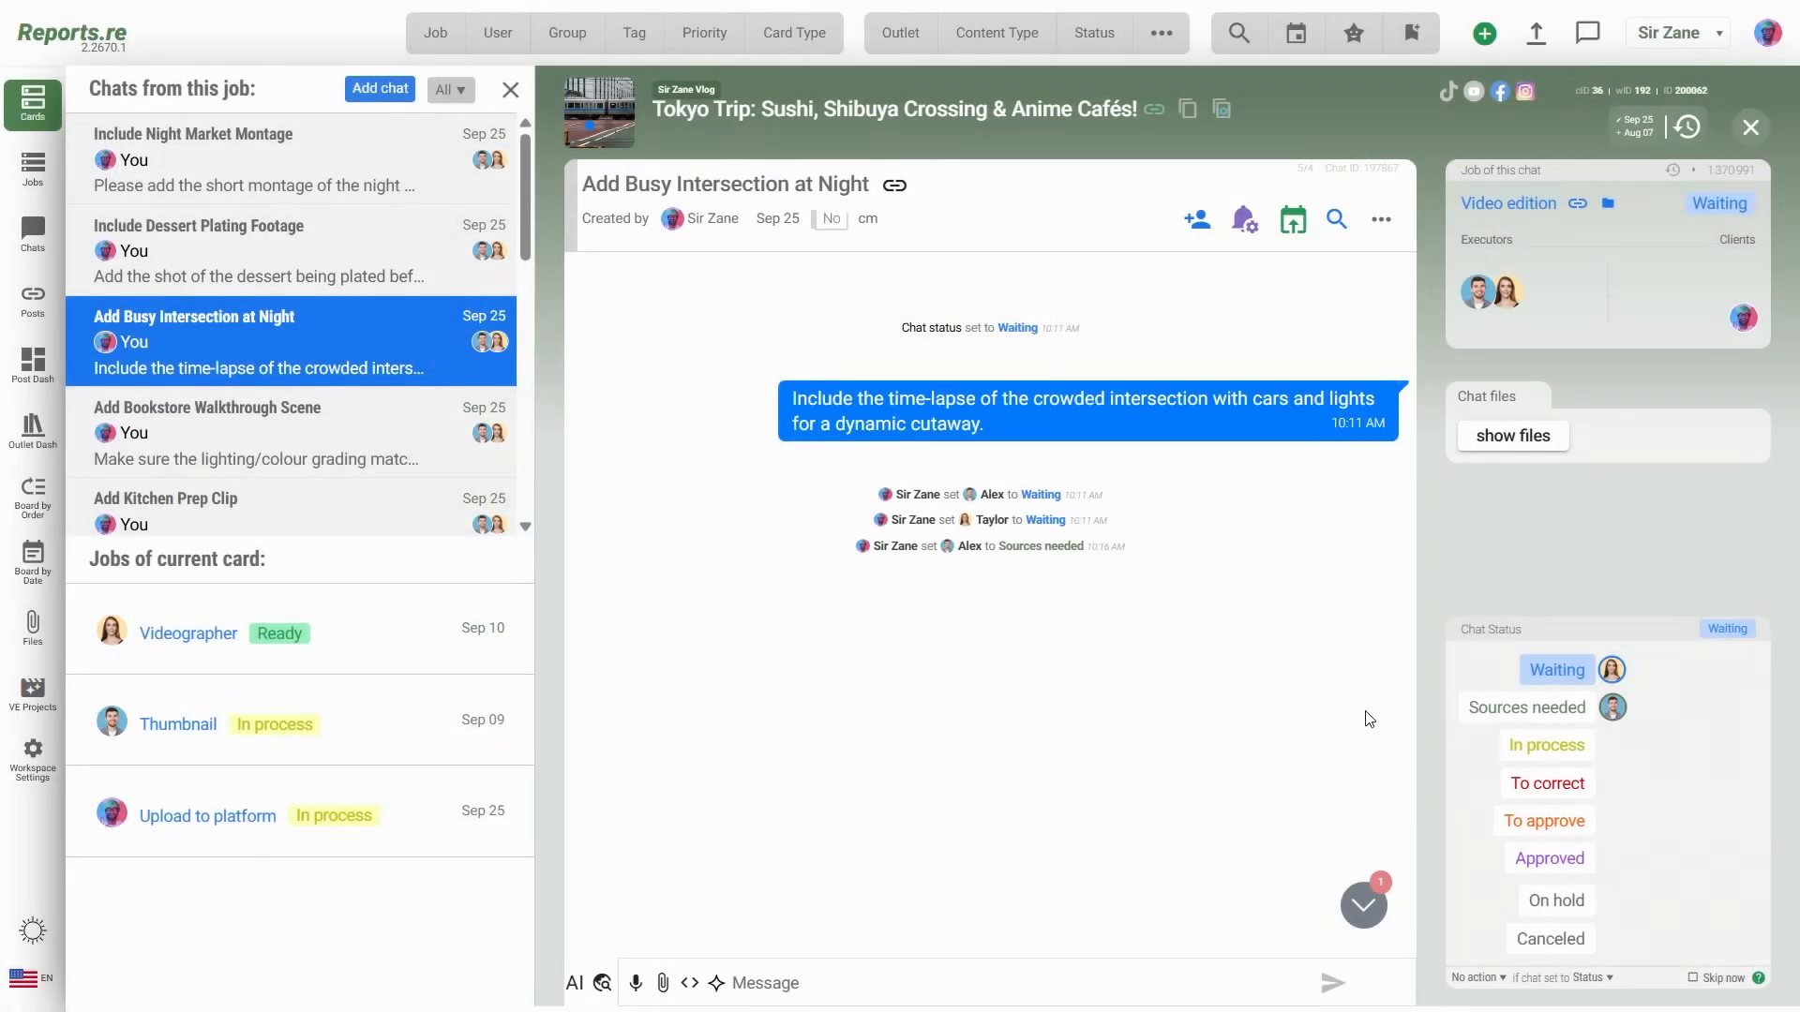
pyautogui.click(1508, 822)
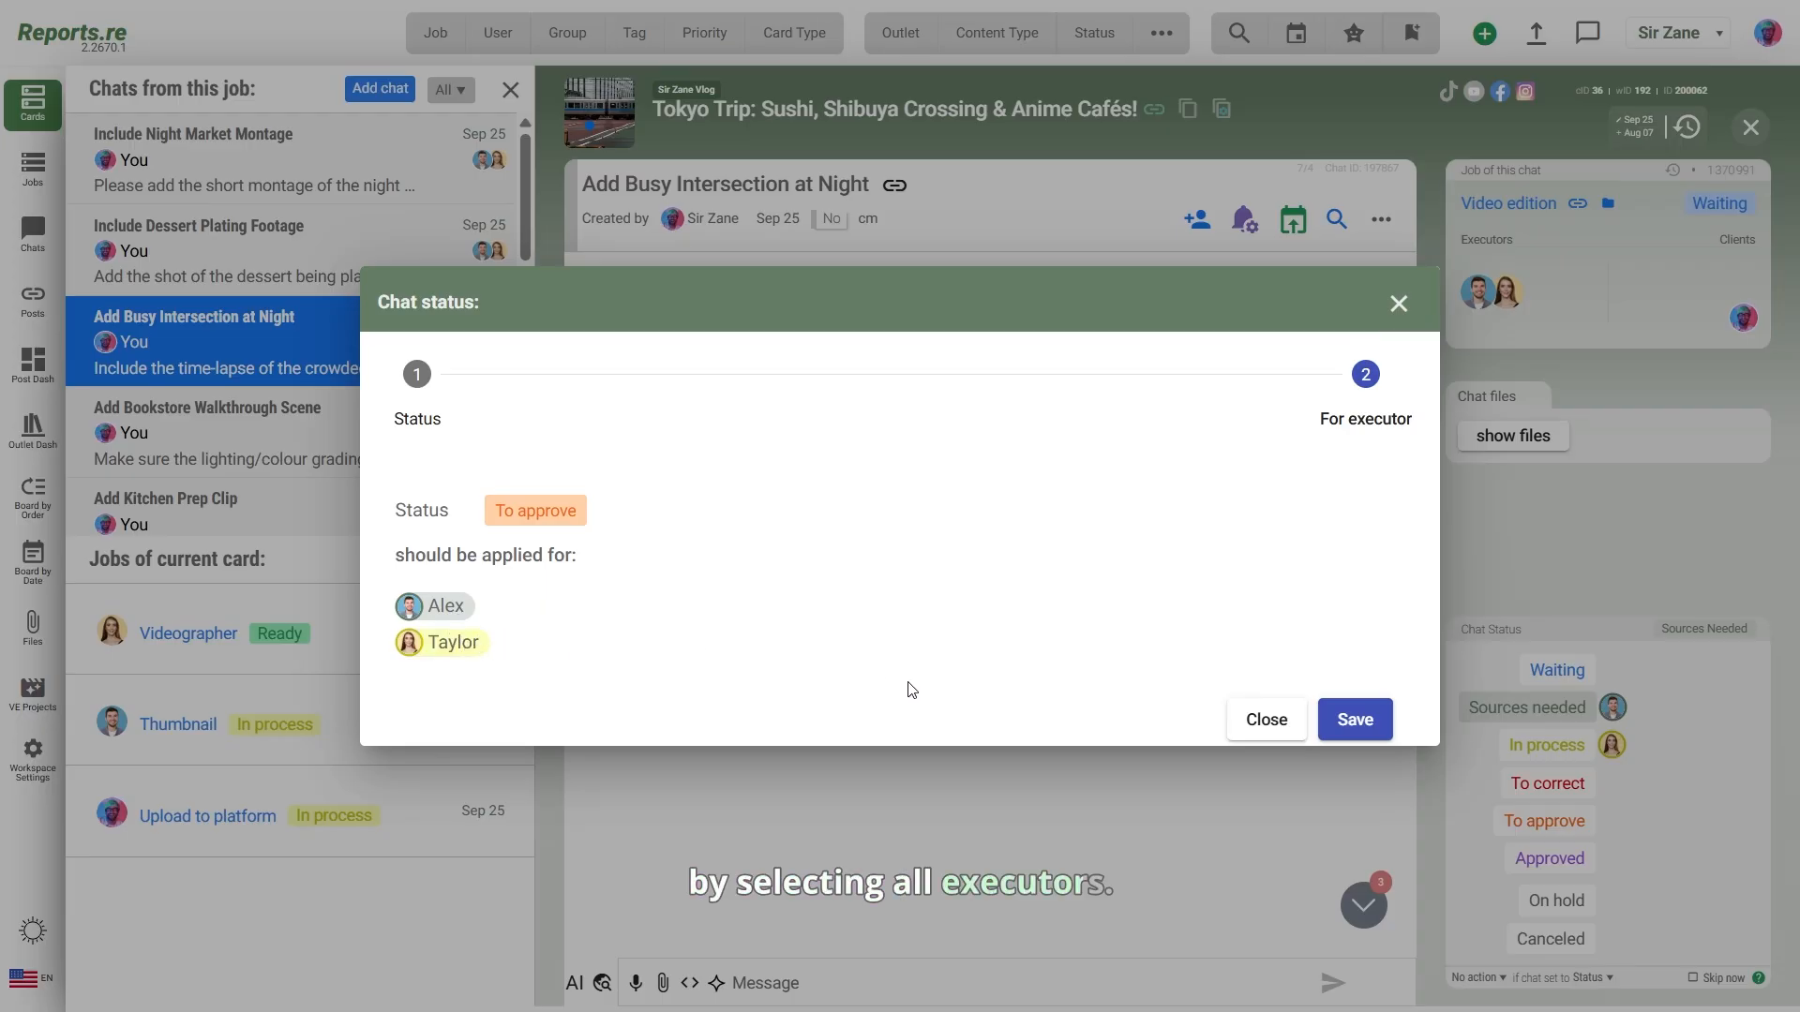
pyautogui.click(1340, 720)
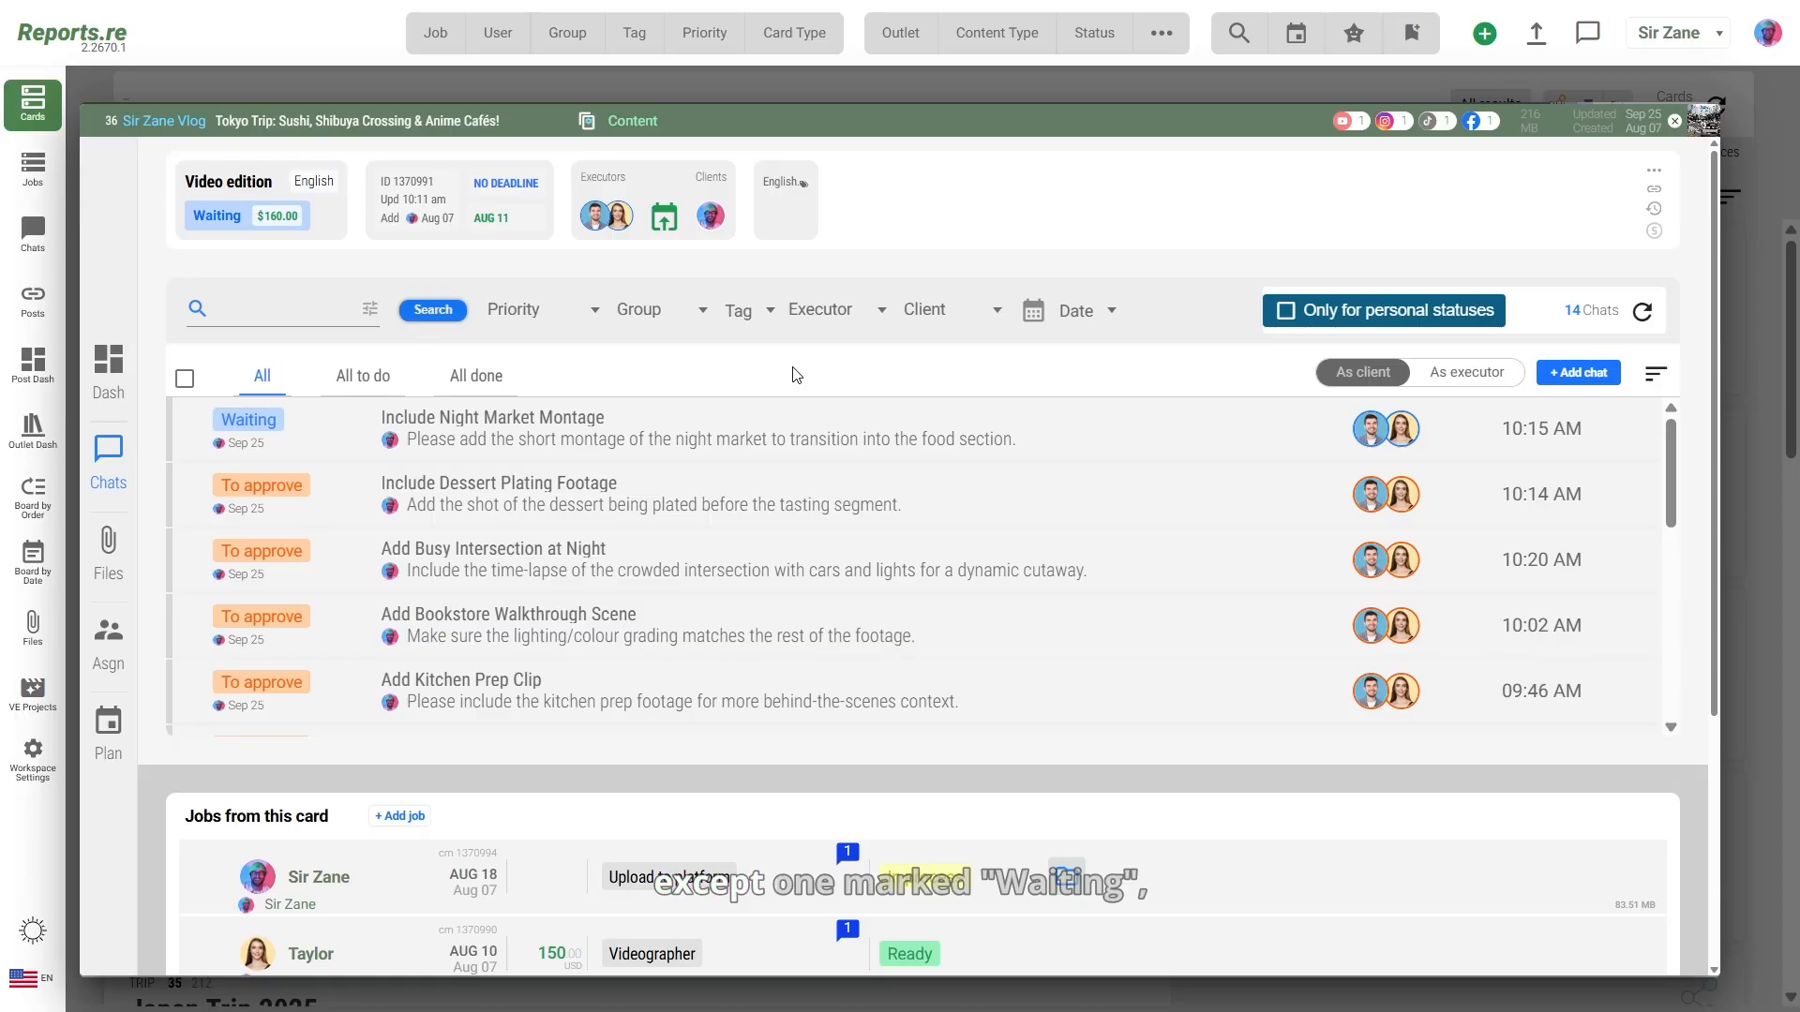
# Step: Set the 'Include Night Market Montage' chat to To approve for both executors
pyautogui.click(975, 458)
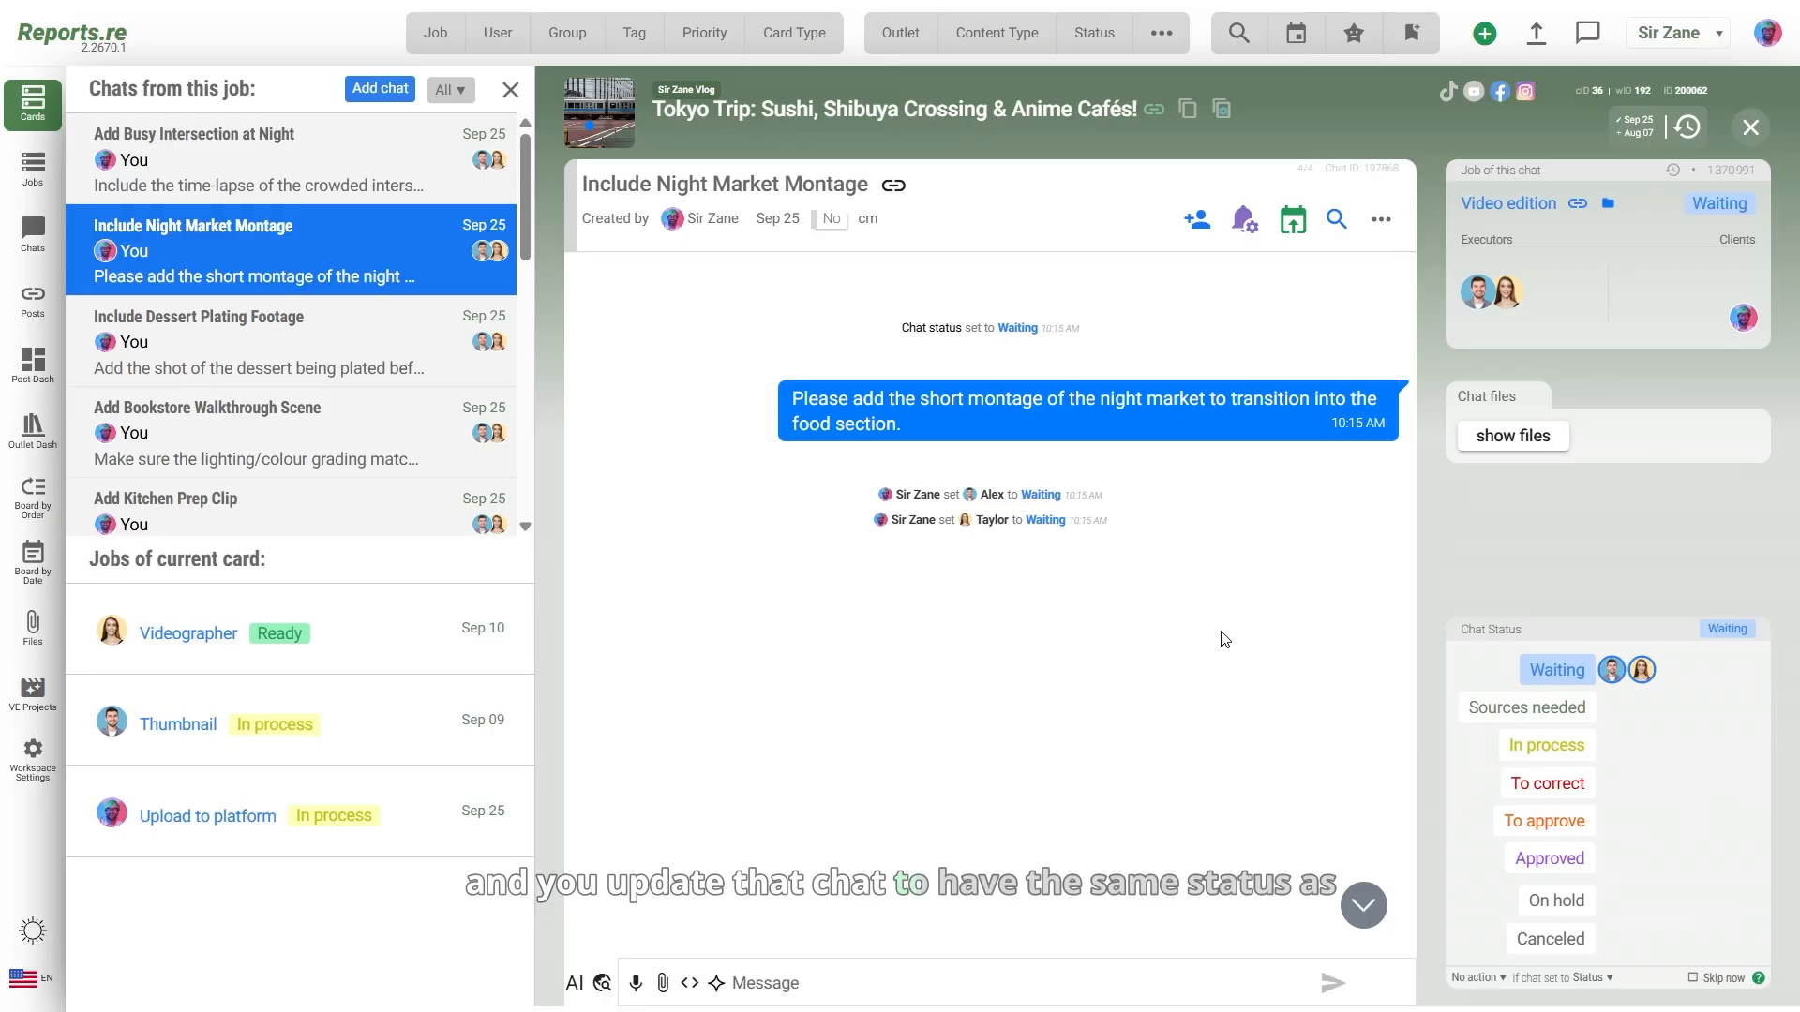
pyautogui.click(1538, 821)
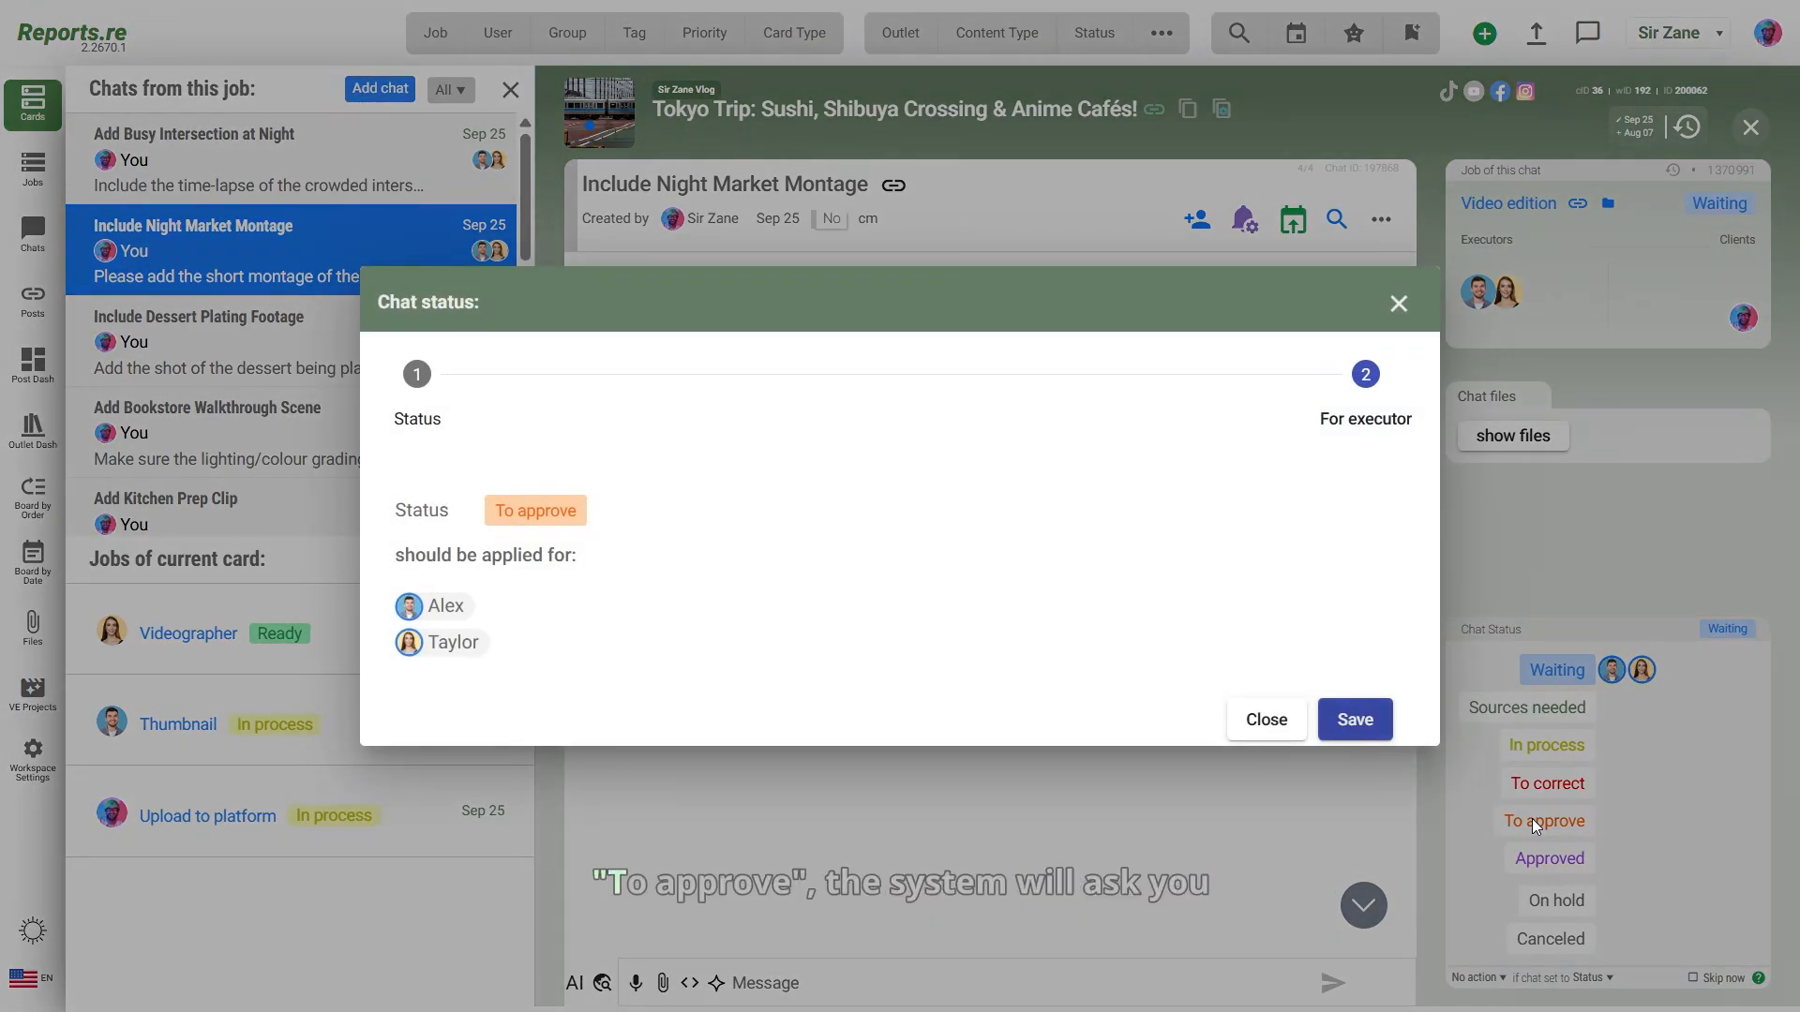
pyautogui.click(453, 608)
pyautogui.click(466, 641)
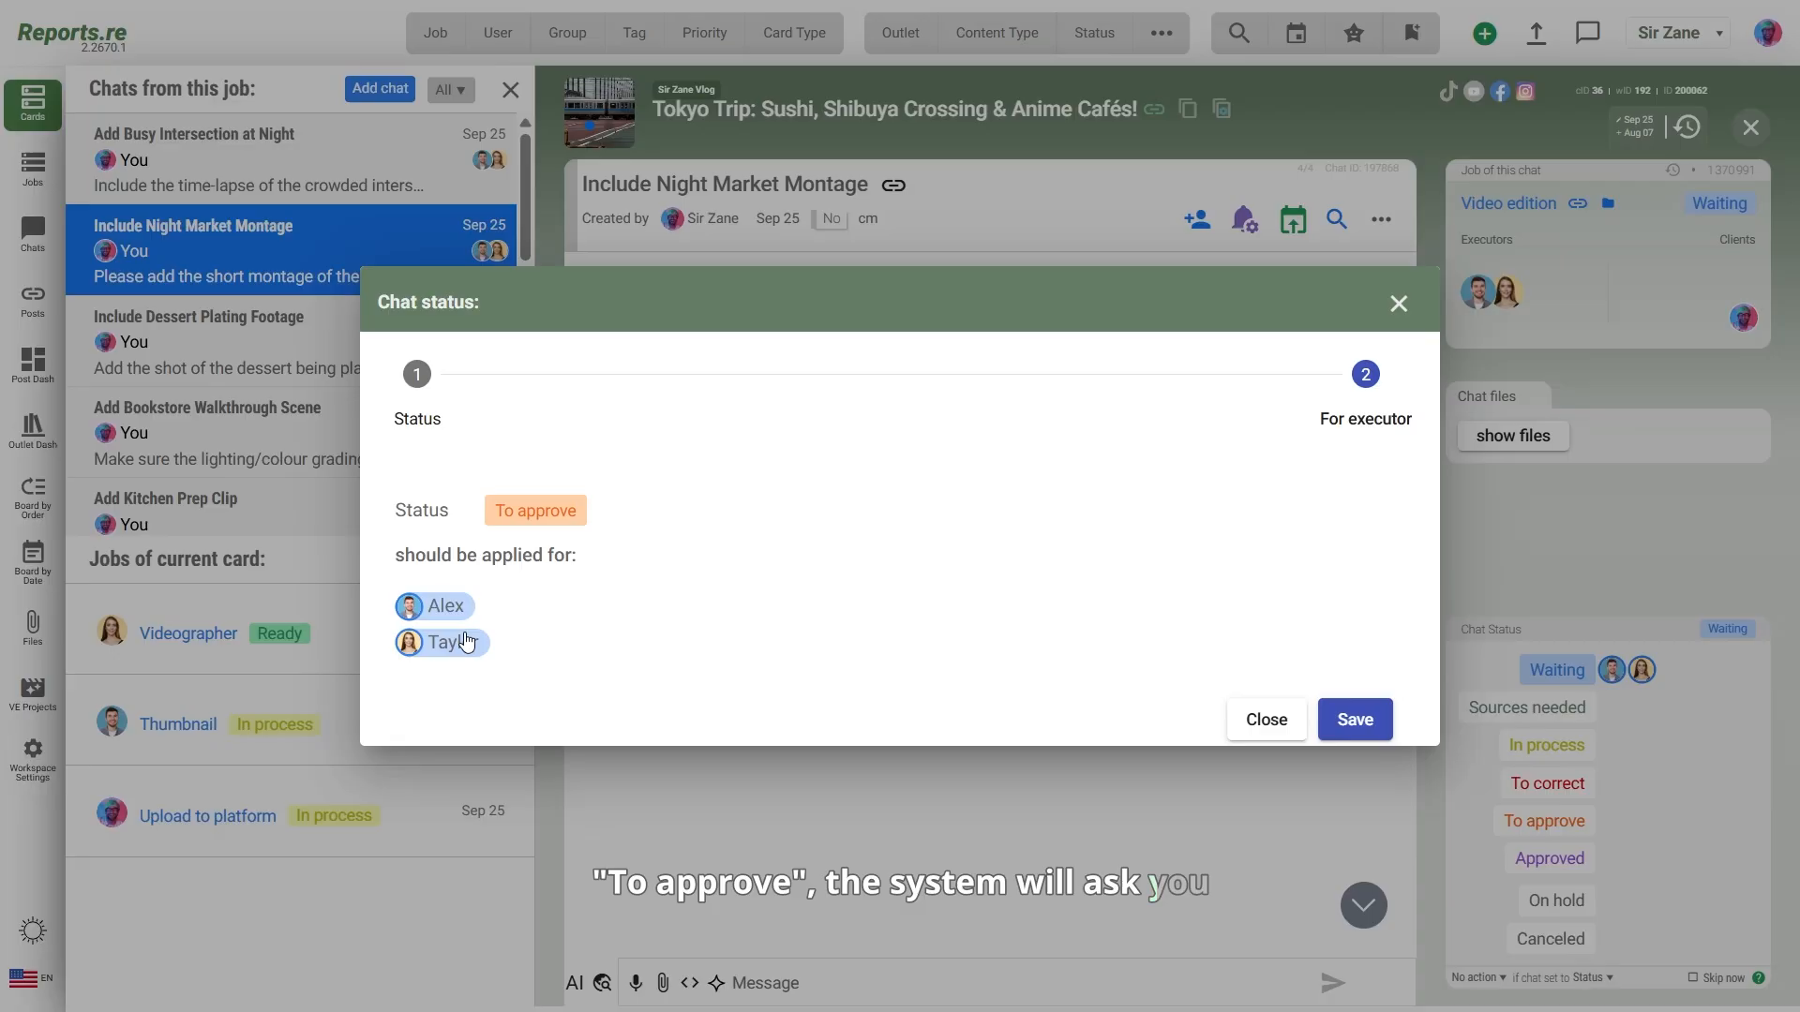
pyautogui.click(1346, 722)
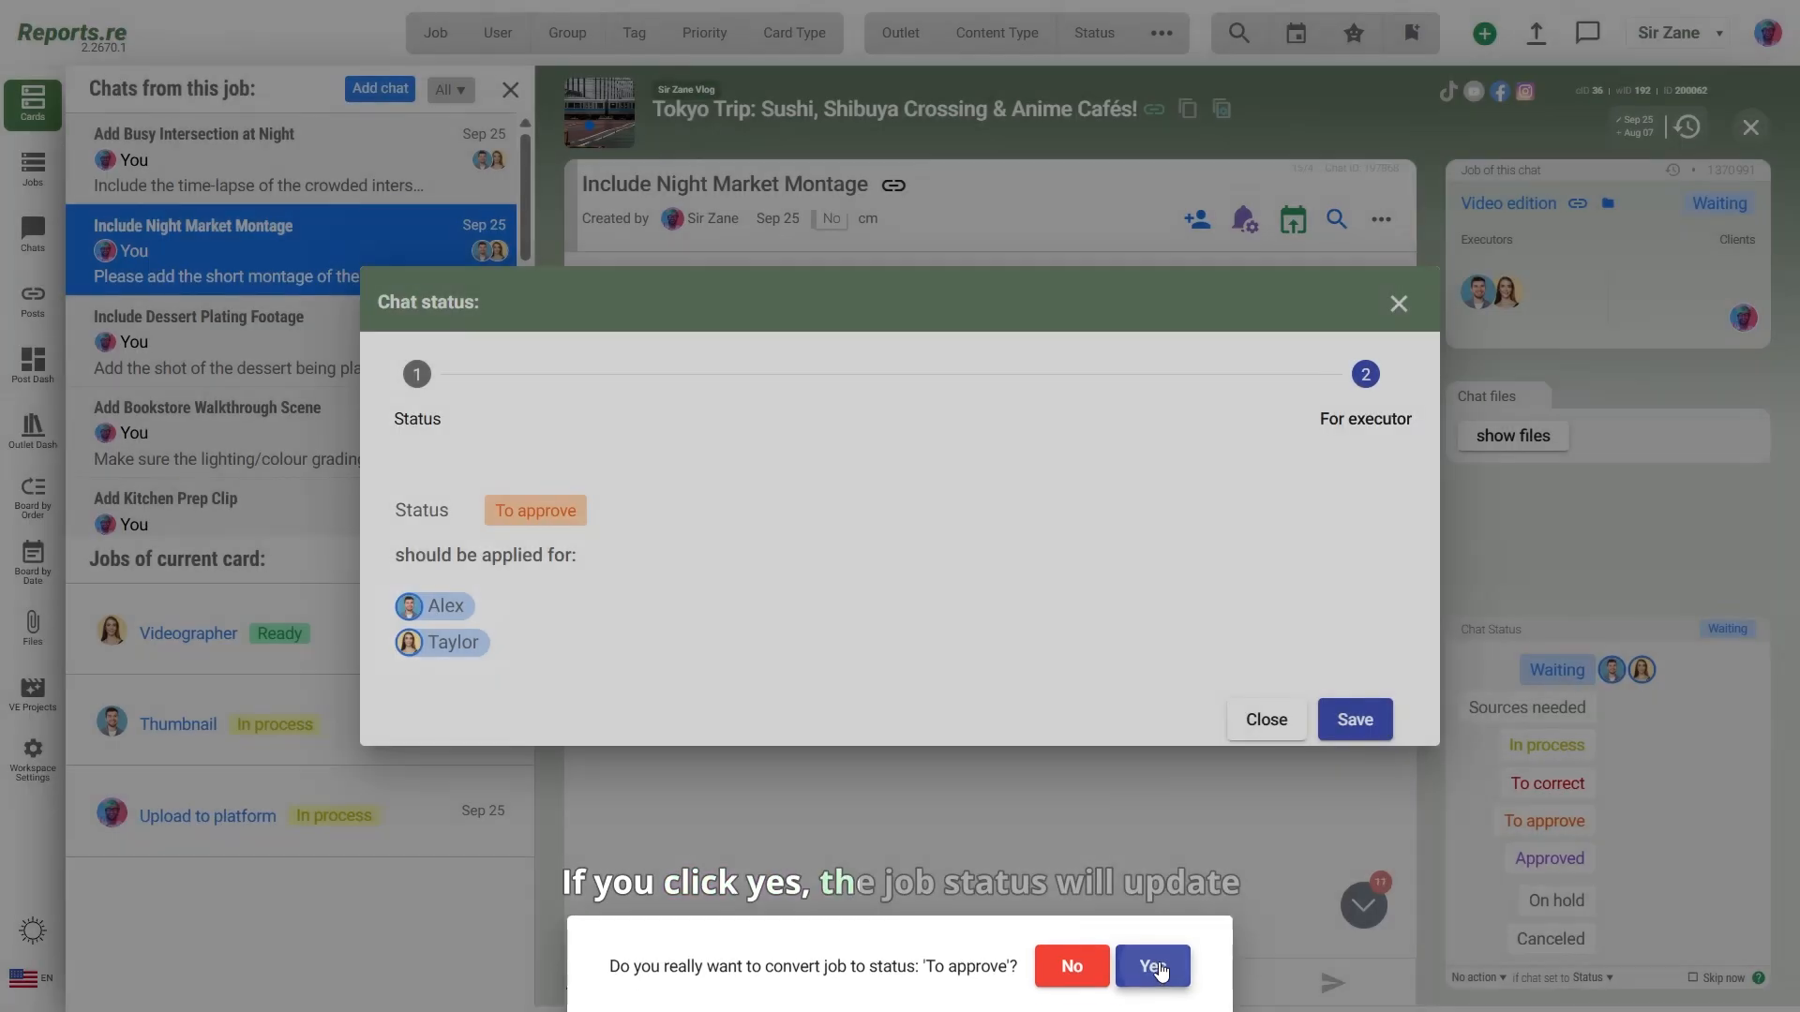
# Step: Convert the Video edition job to To approve for both executors and close the chat
pyautogui.click(1153, 961)
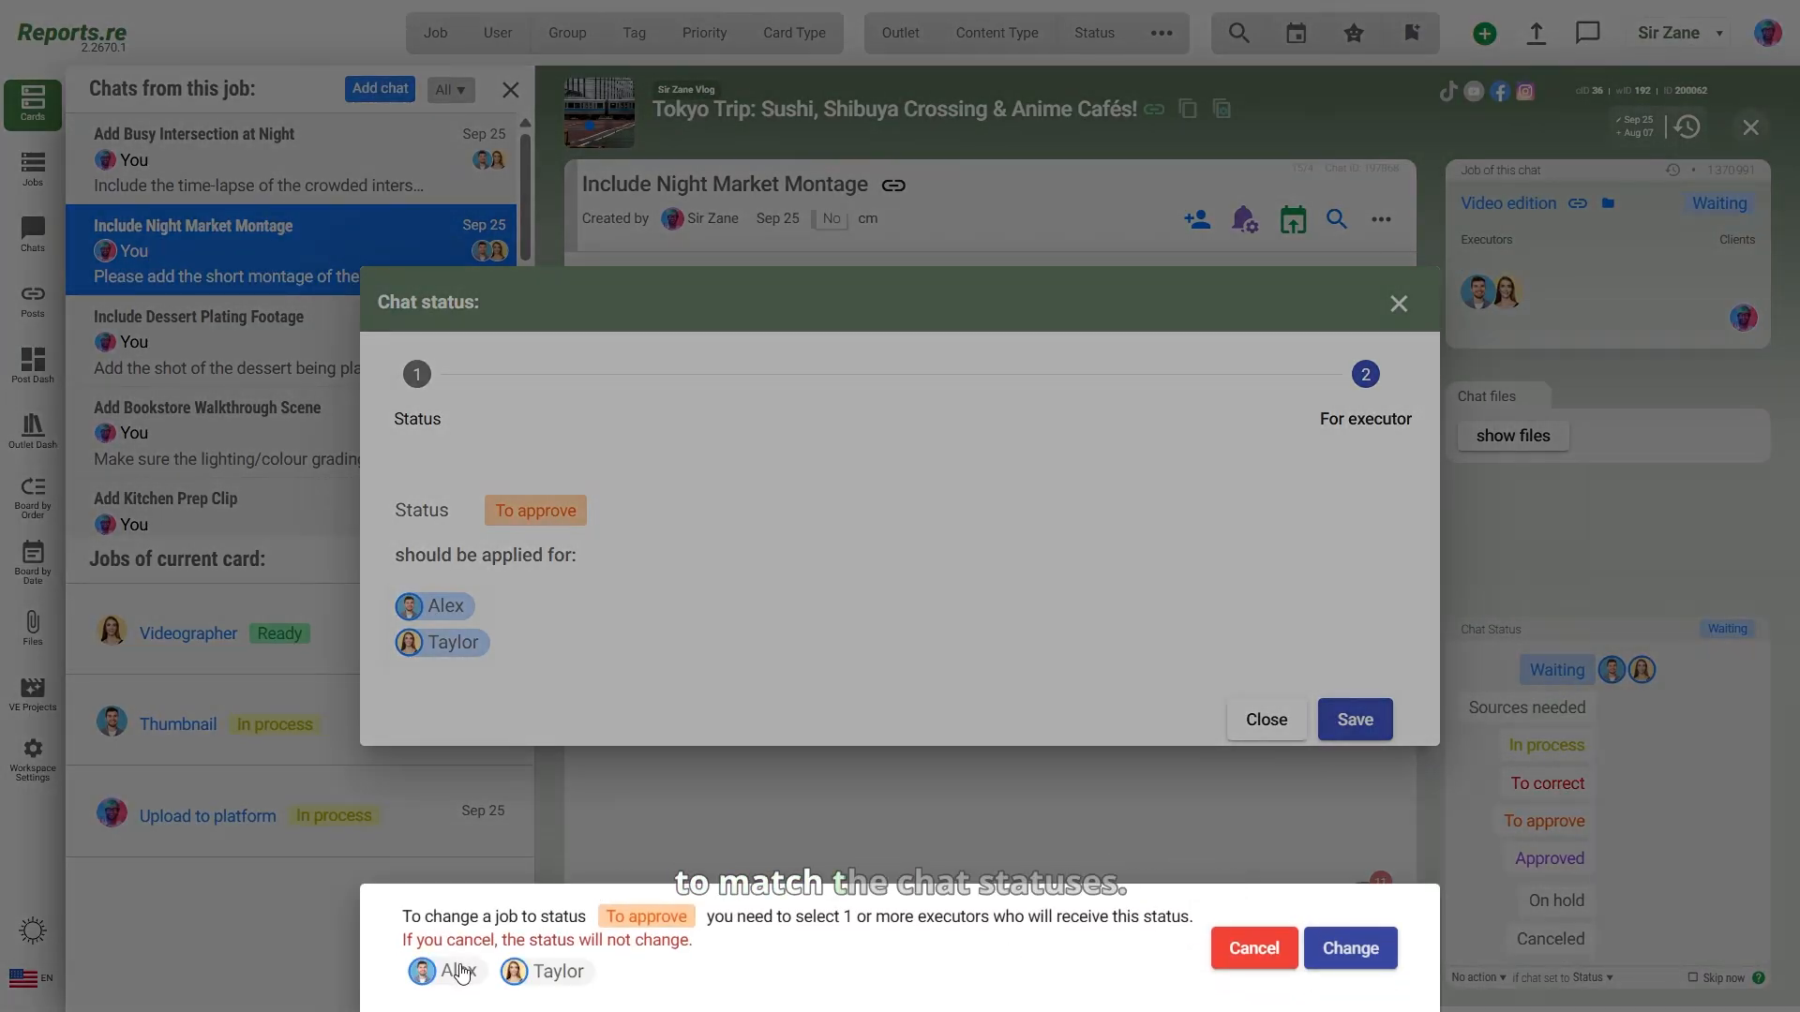
pyautogui.click(455, 971)
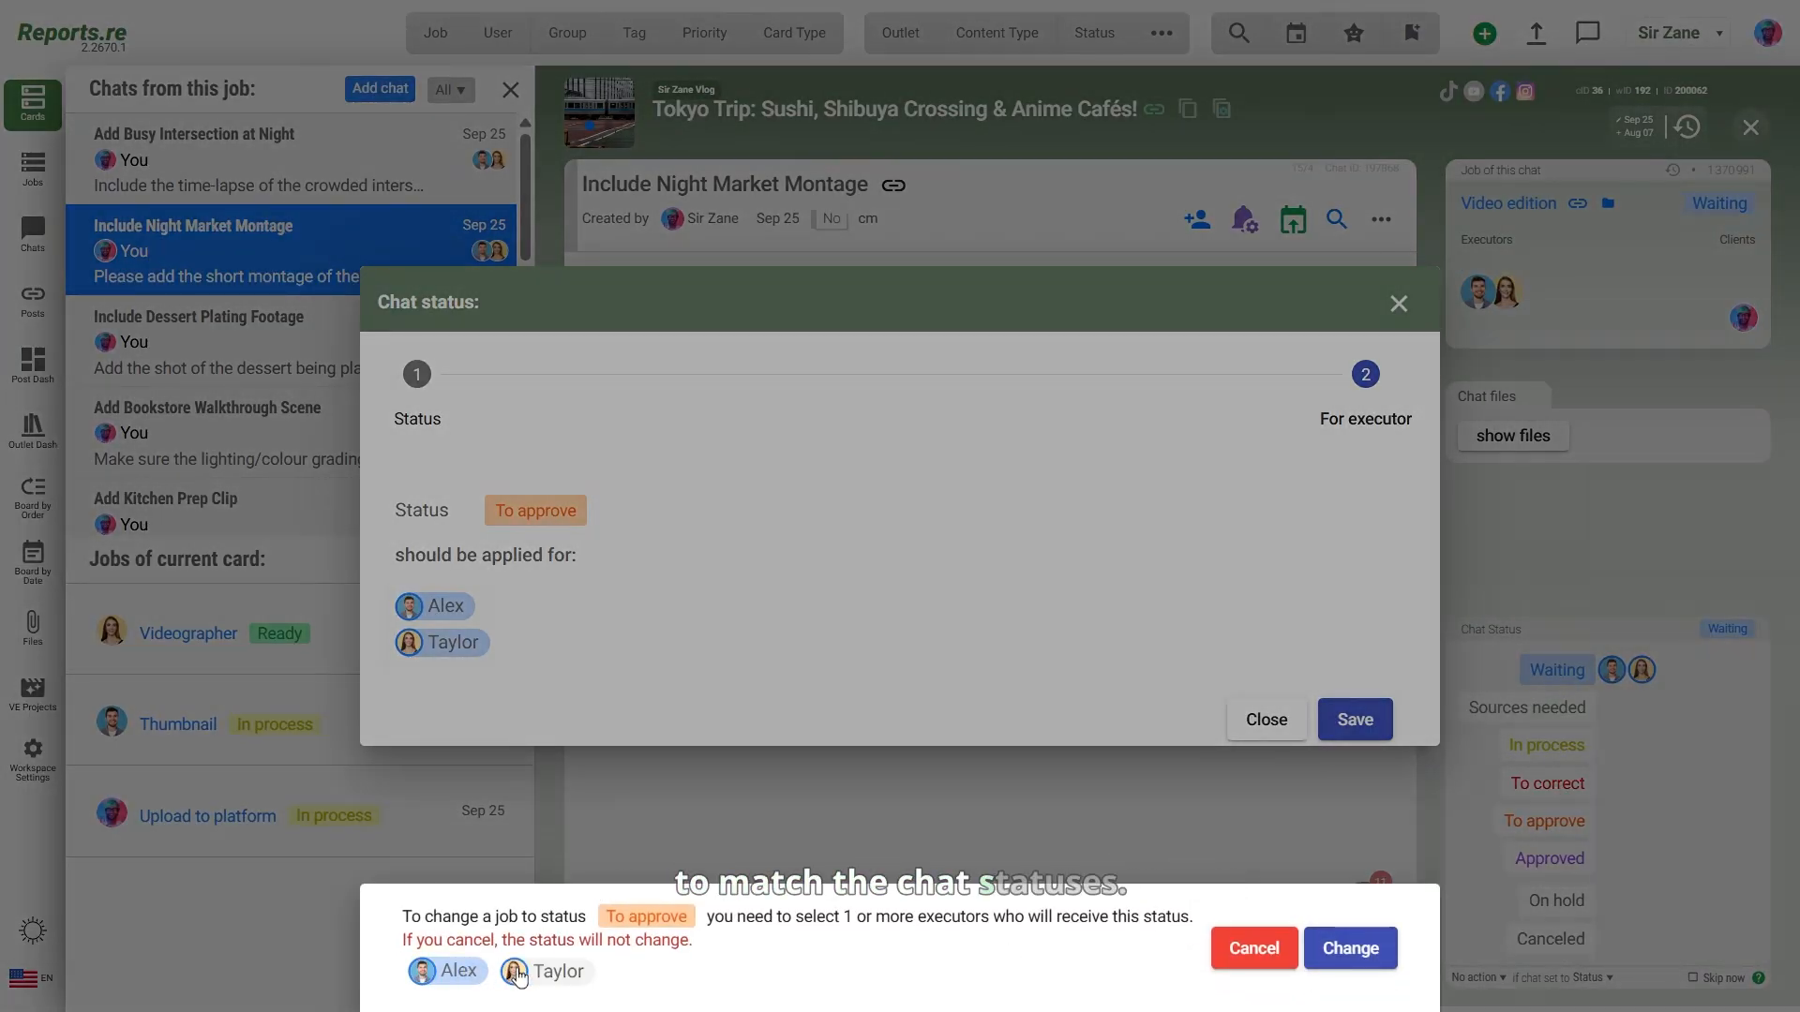
pyautogui.click(553, 972)
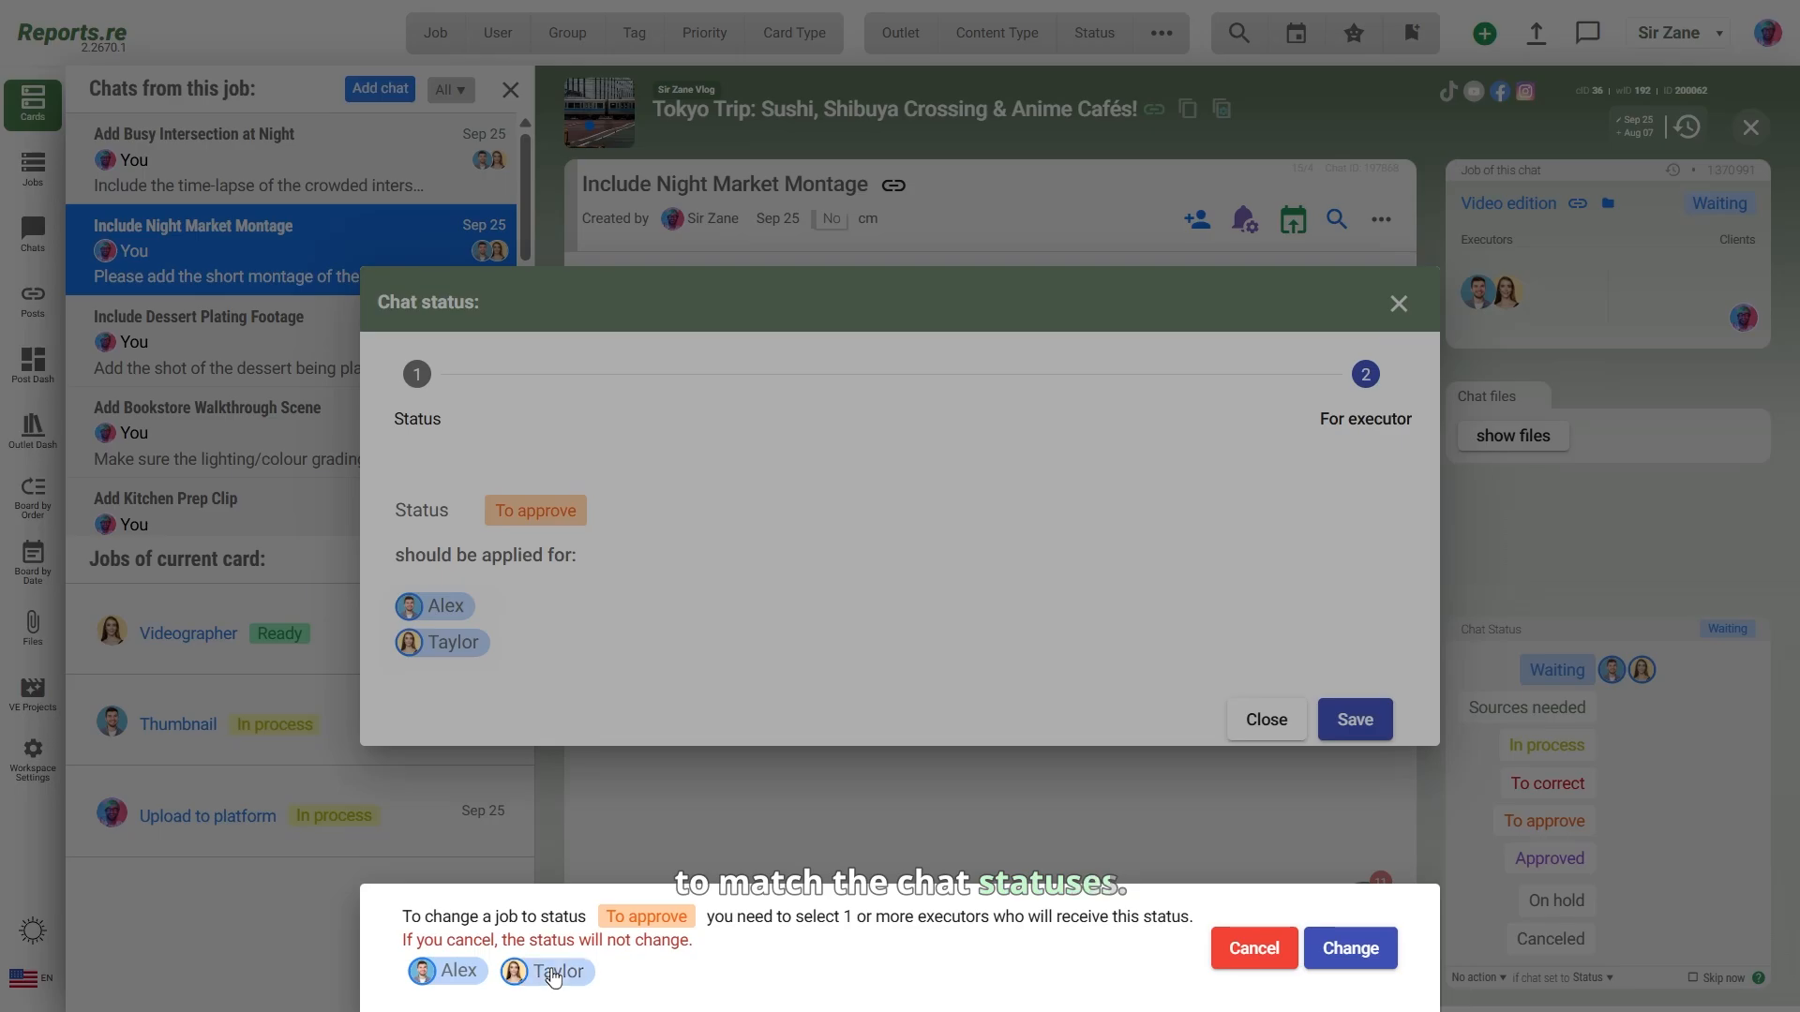
pyautogui.click(1330, 968)
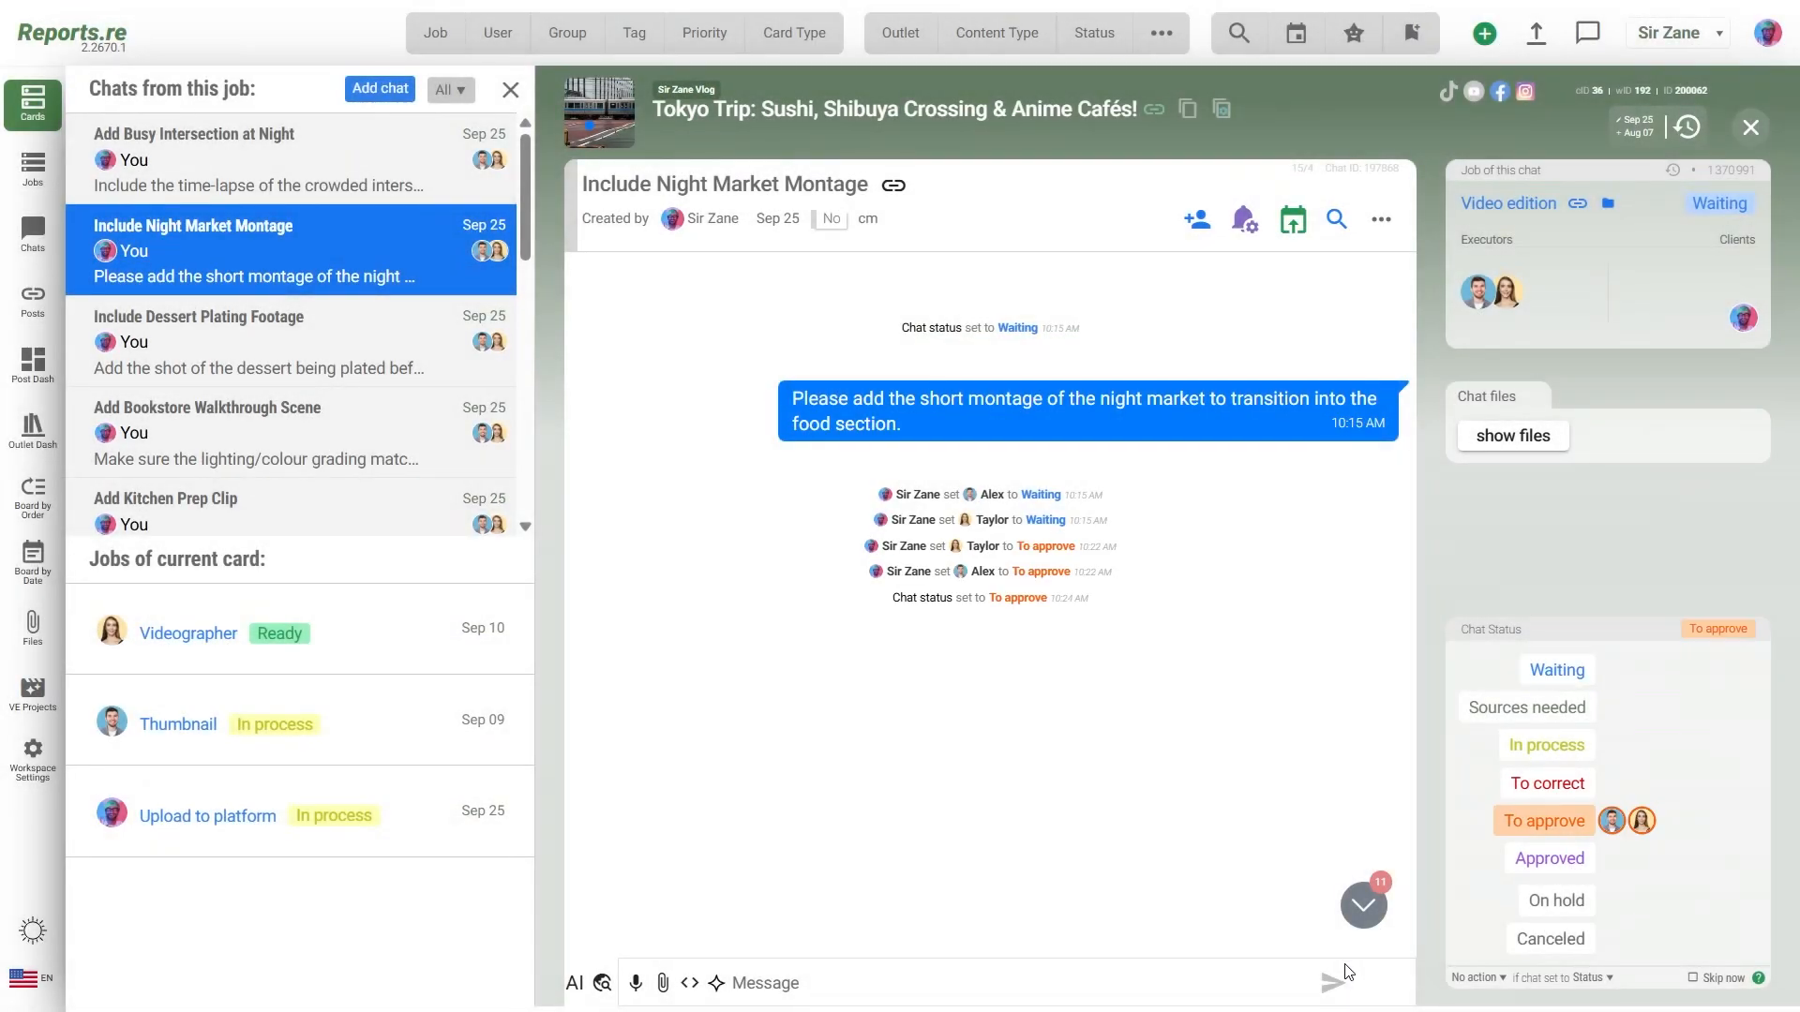
pyautogui.press('Escape')
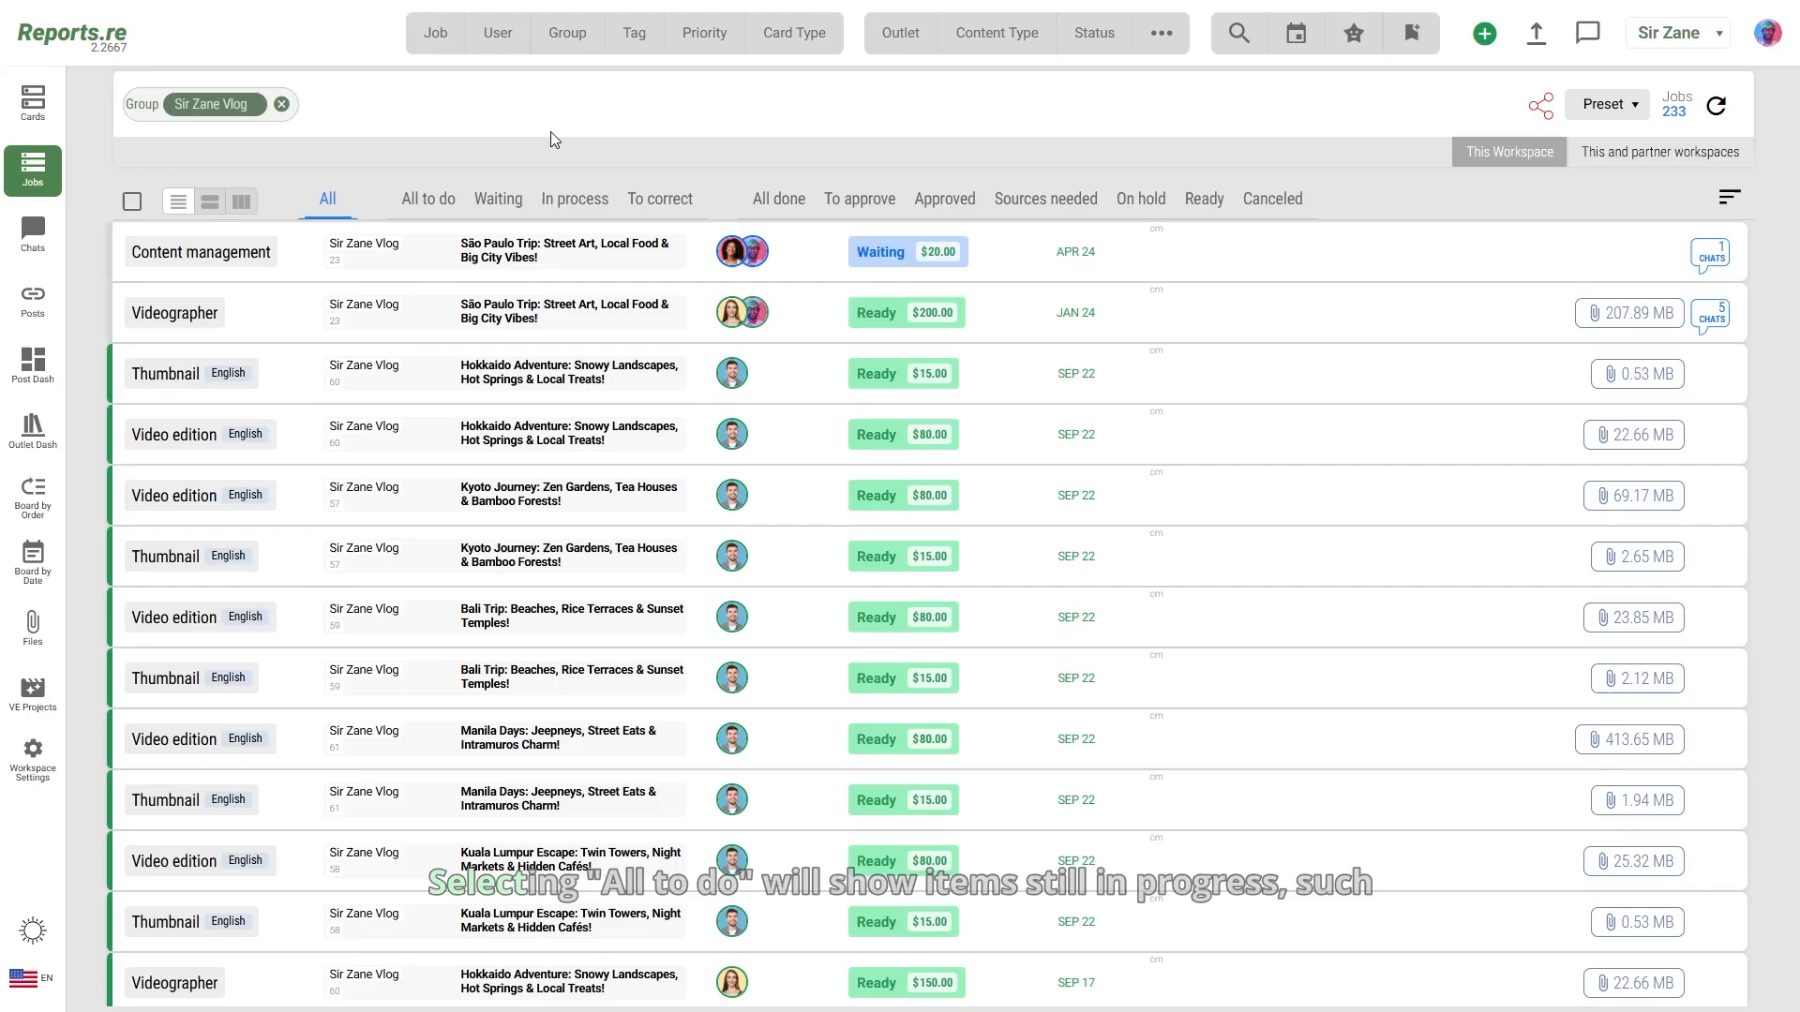
# Step: Filter the Sir Zane Vlog jobs by All to do, All done, then To approve (9 jobs)
pyautogui.click(445, 199)
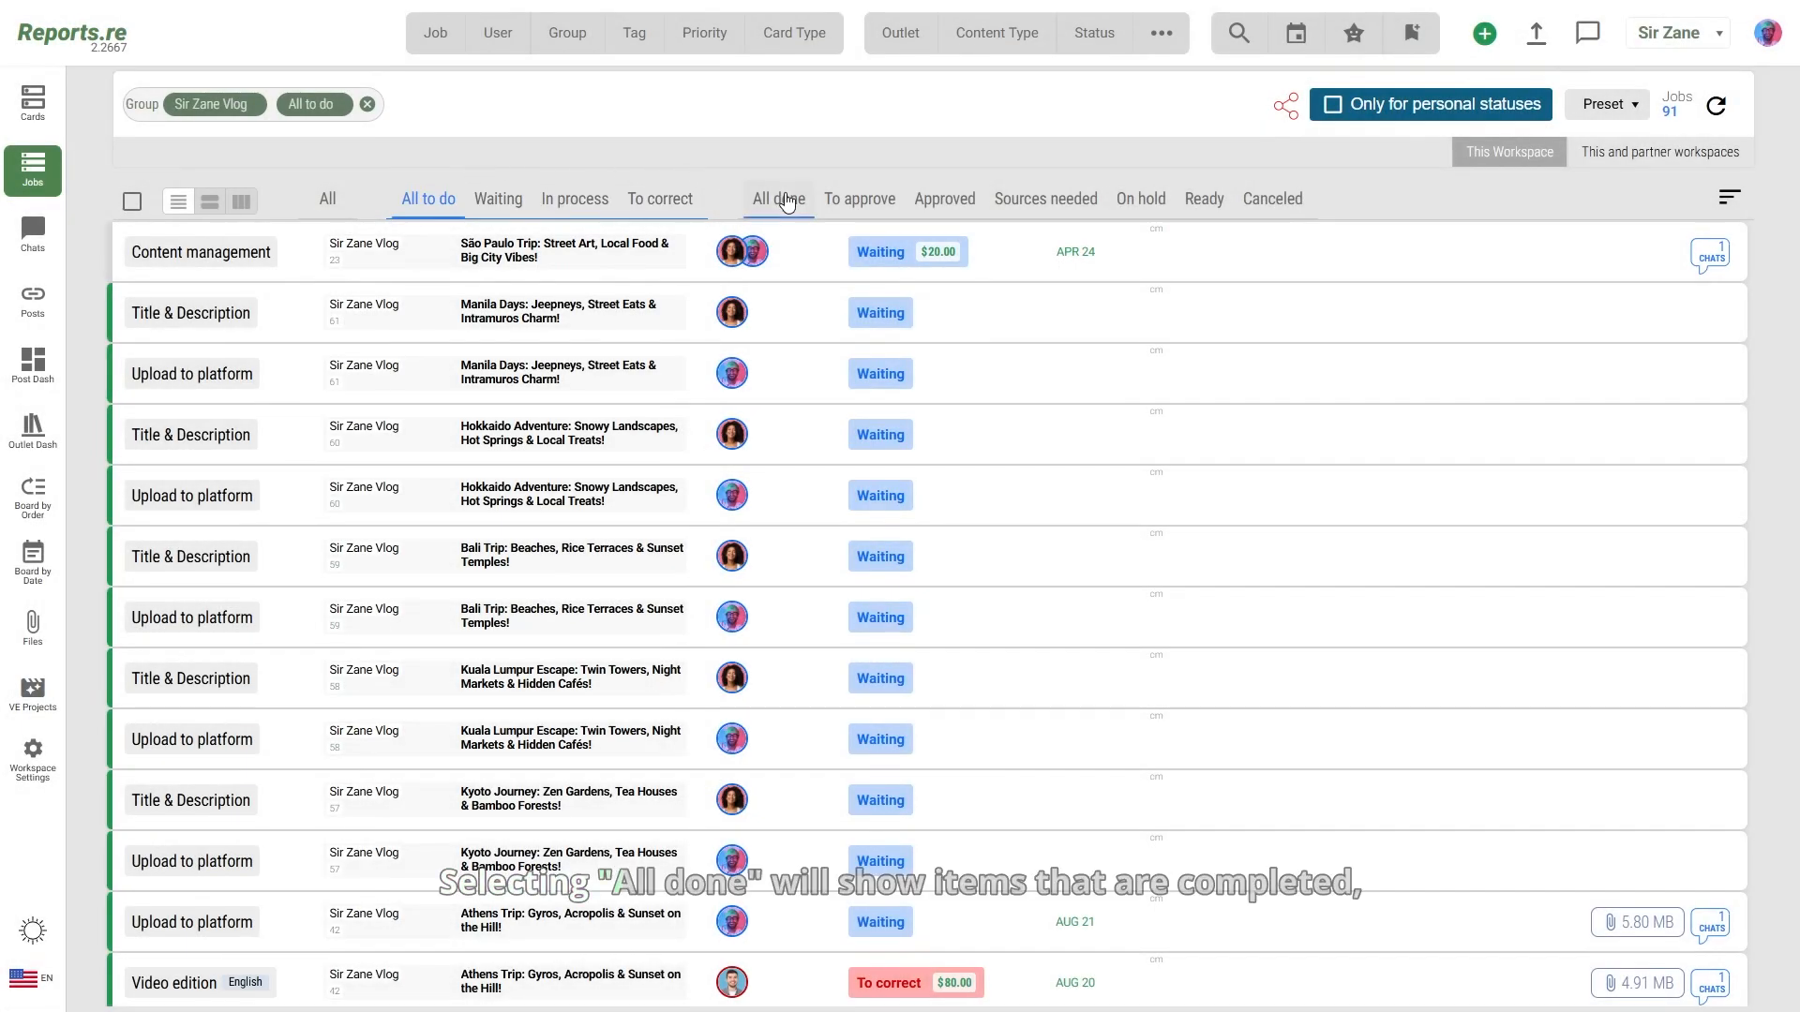
pyautogui.click(787, 203)
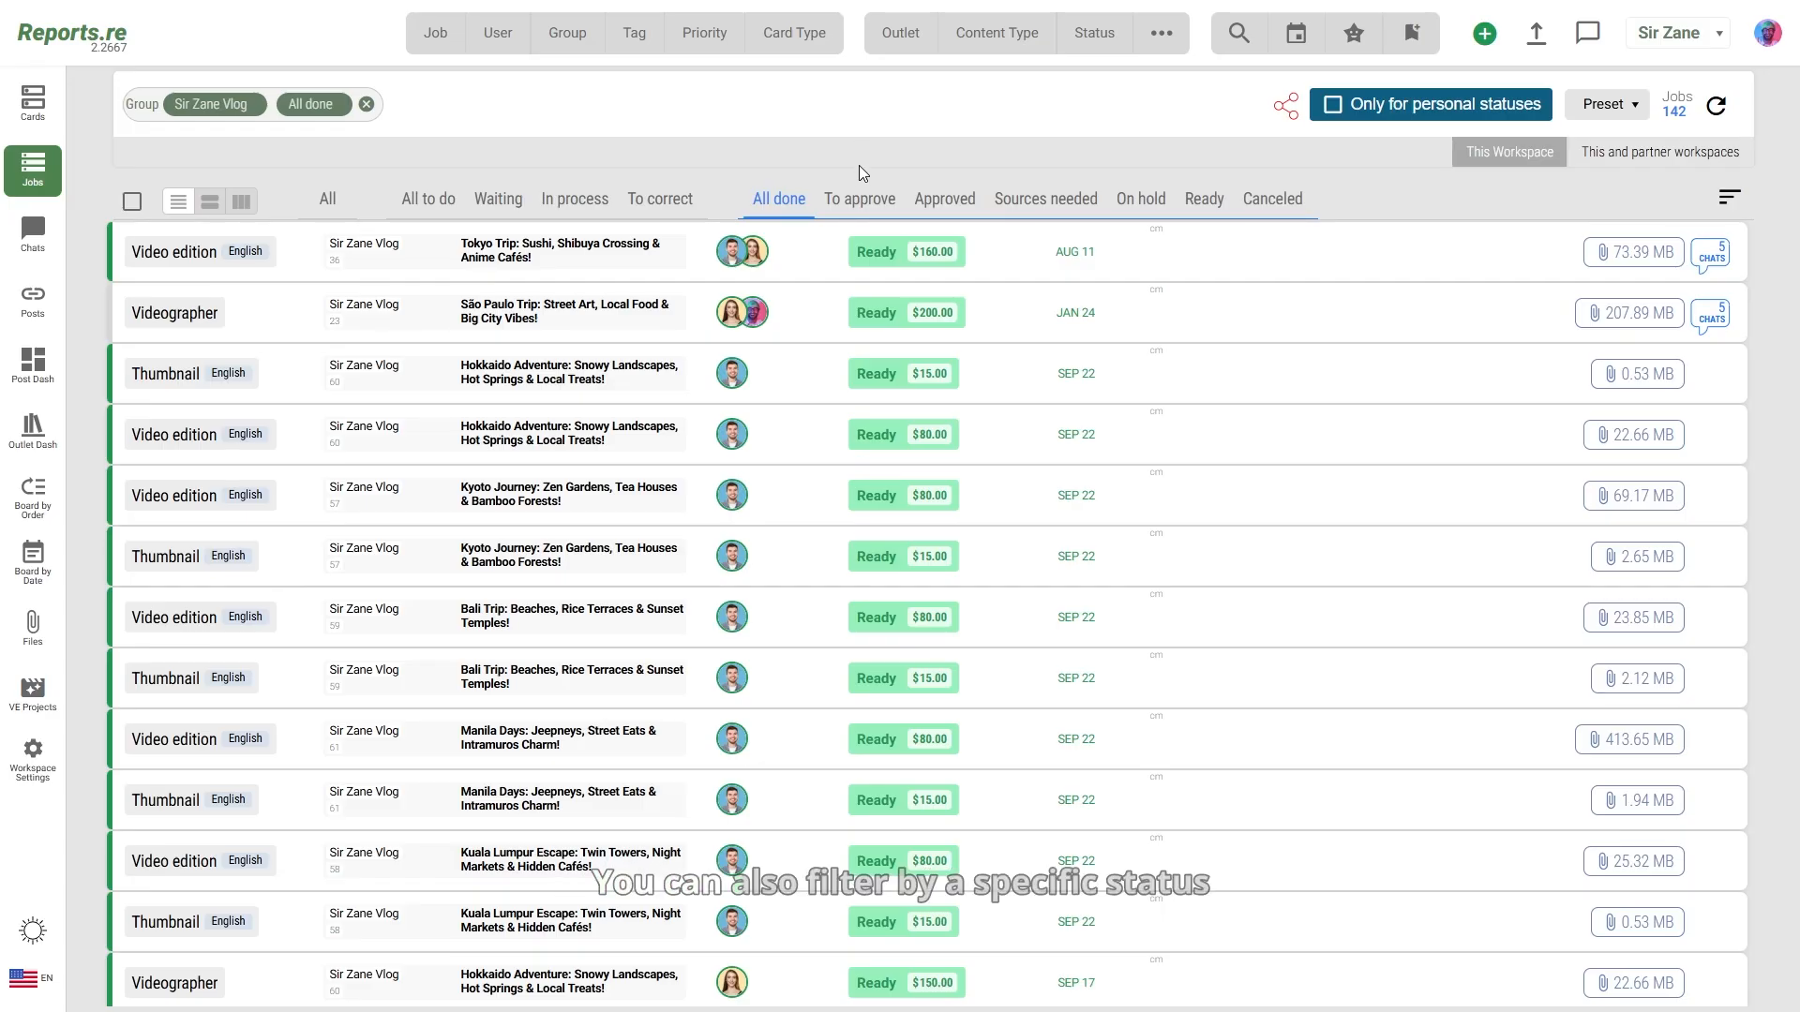
pyautogui.click(861, 199)
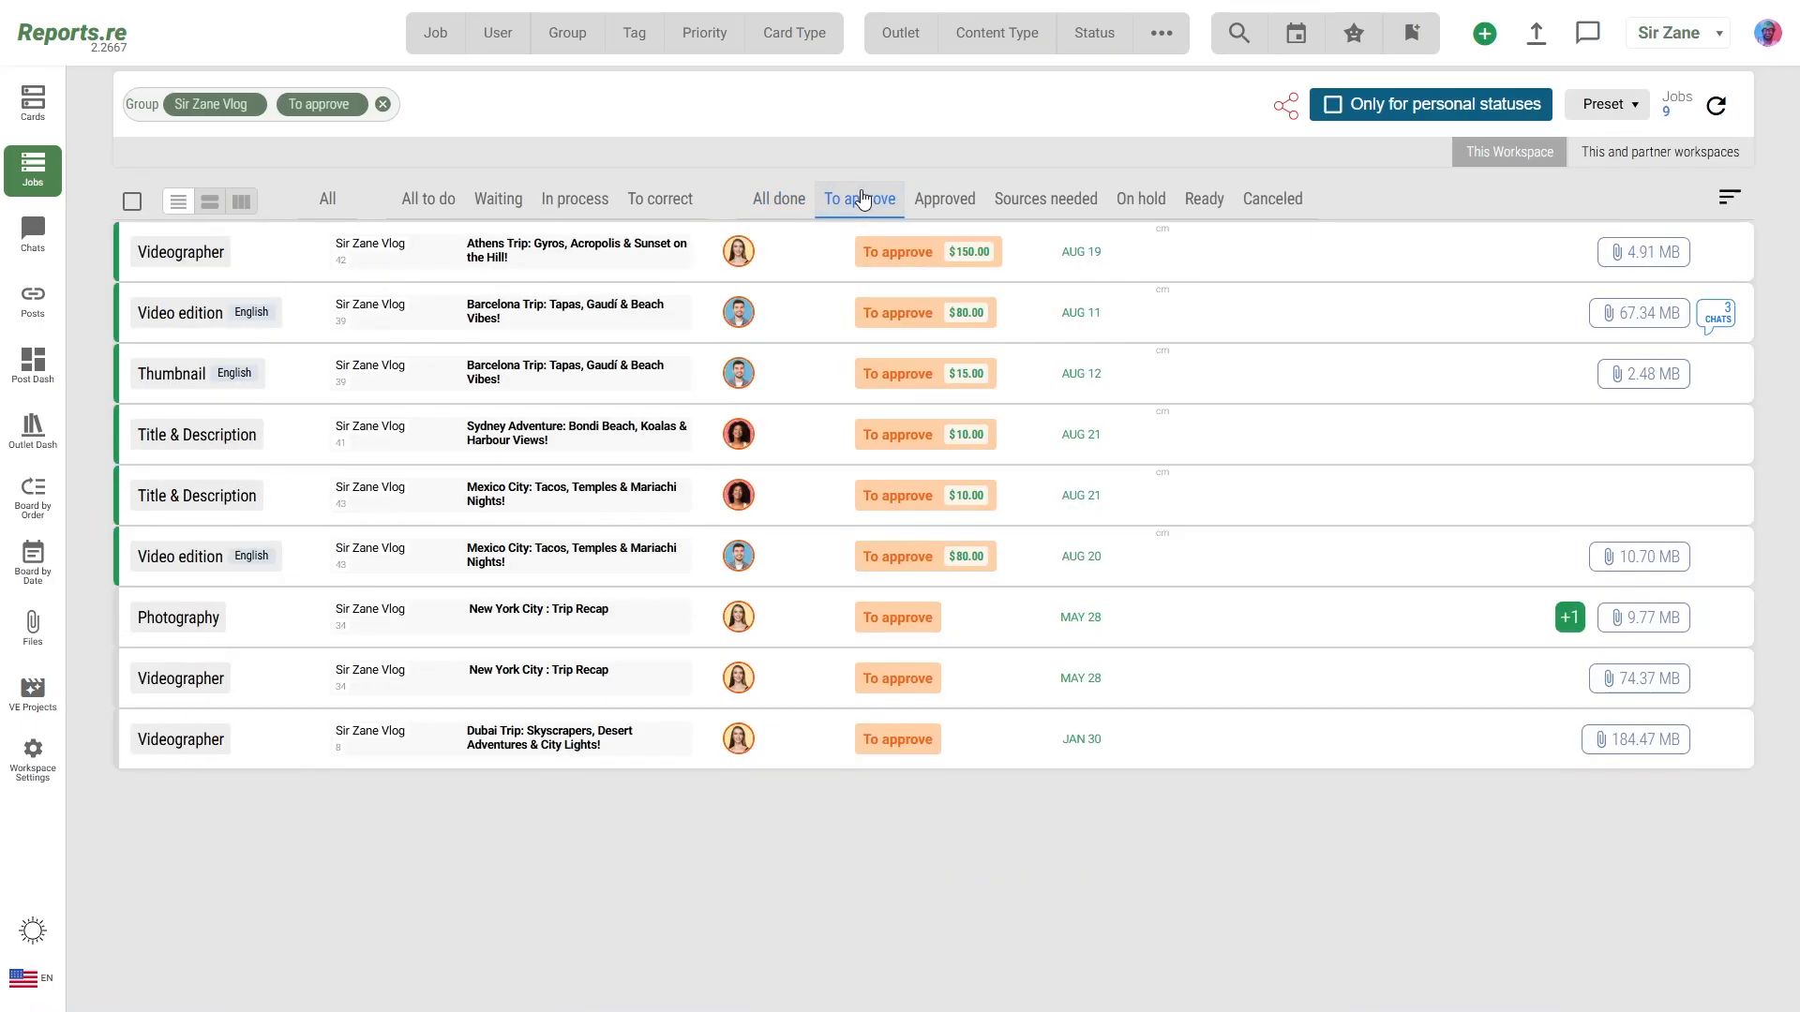